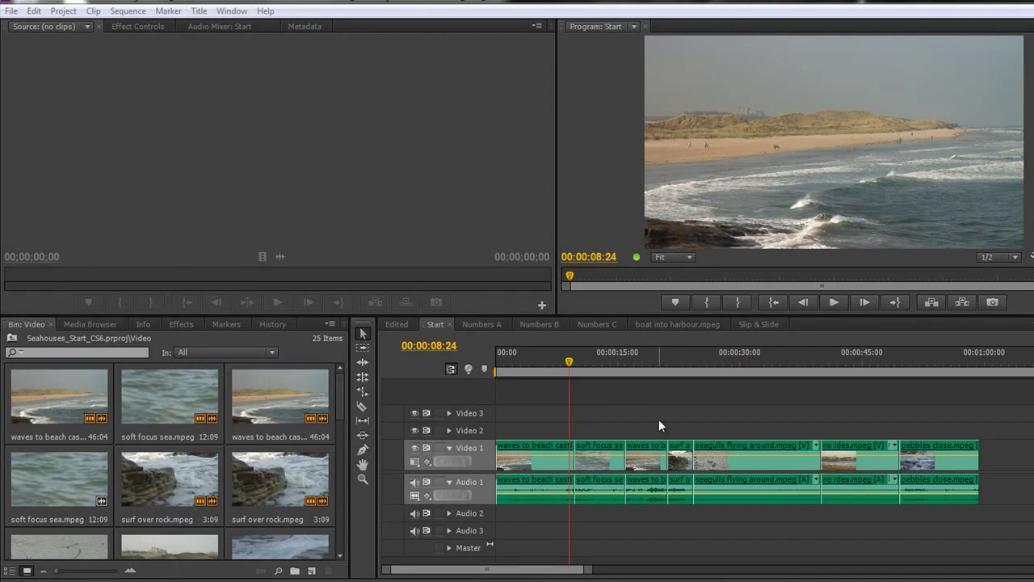
Scrub back to preview the sequence's opening frames and show the Effects panel.
drag(570, 362, 486, 392)
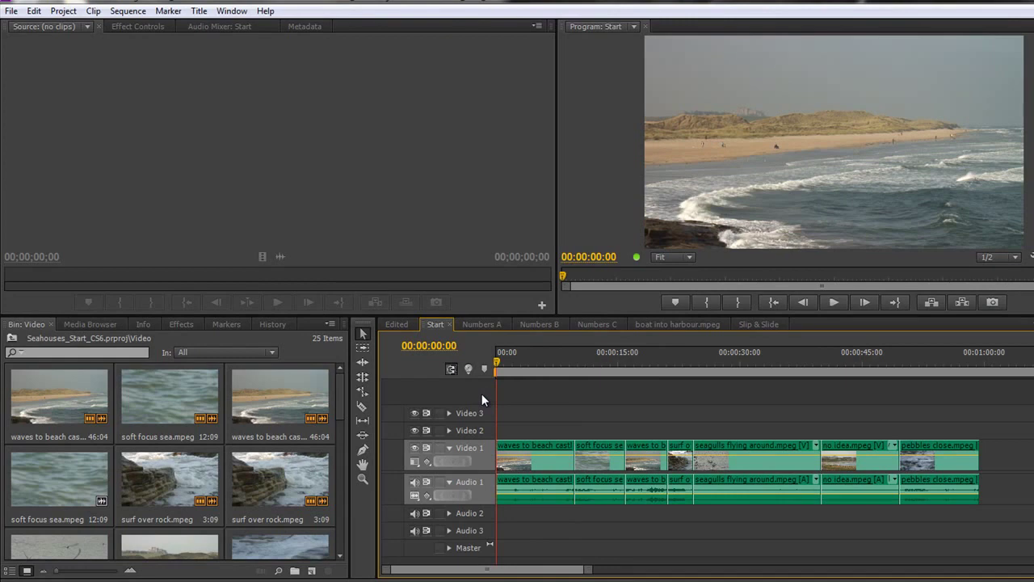
mouse_move(482, 394)
mouse_down()
mouse_move(501, 394)
mouse_move(486, 395)
mouse_up()
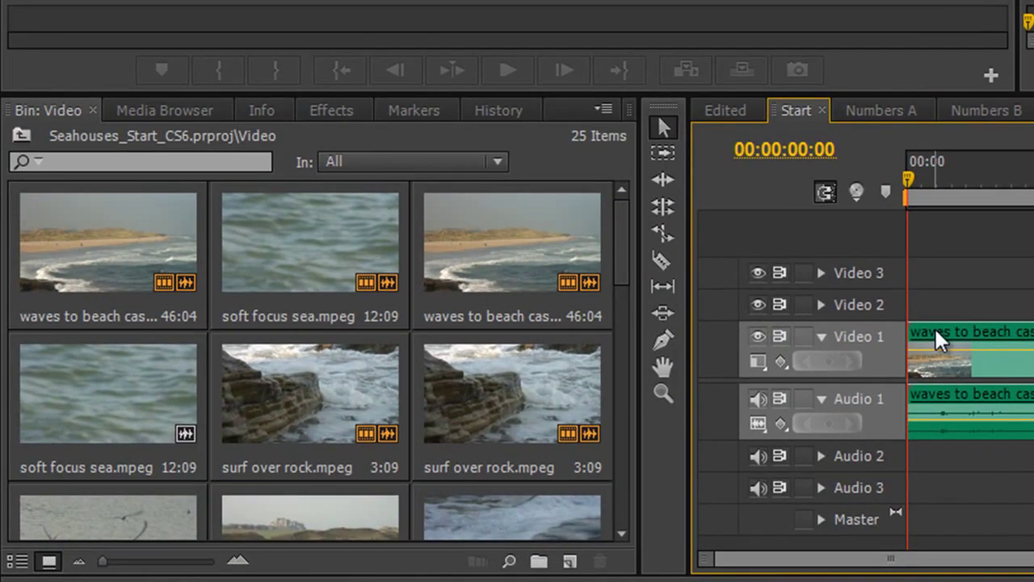
click(346, 114)
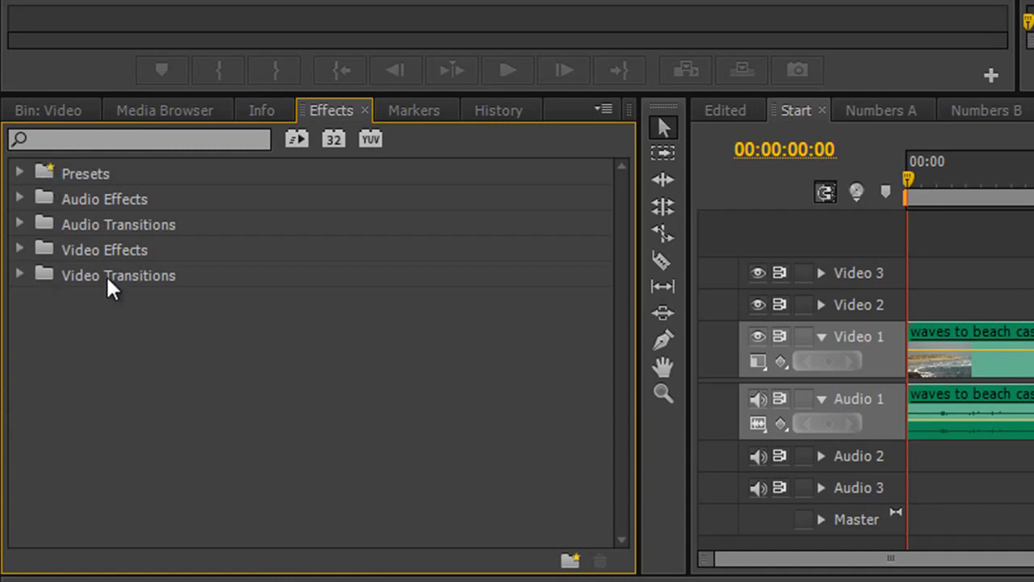
Expand Video Transitions > Dissolve and apply Dip to Black to the first clip's start.
click(18, 275)
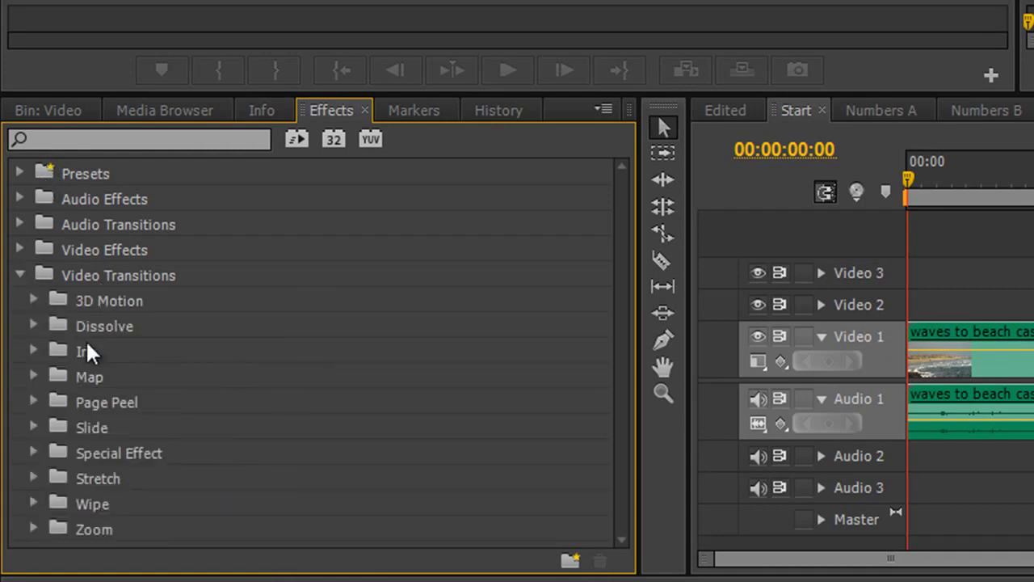
click(35, 327)
scroll(355, 348, down, 1)
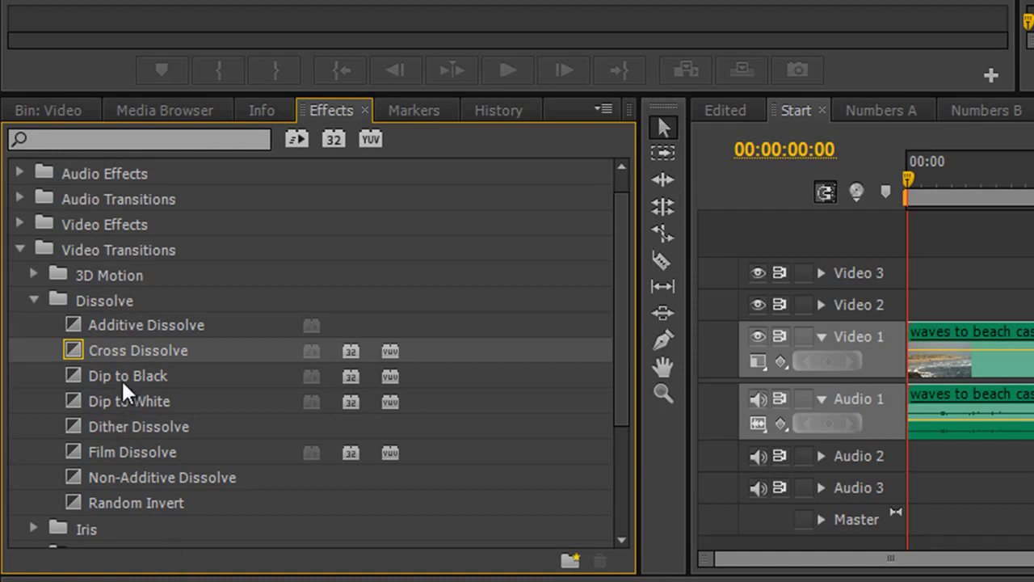
drag(126, 386, 934, 365)
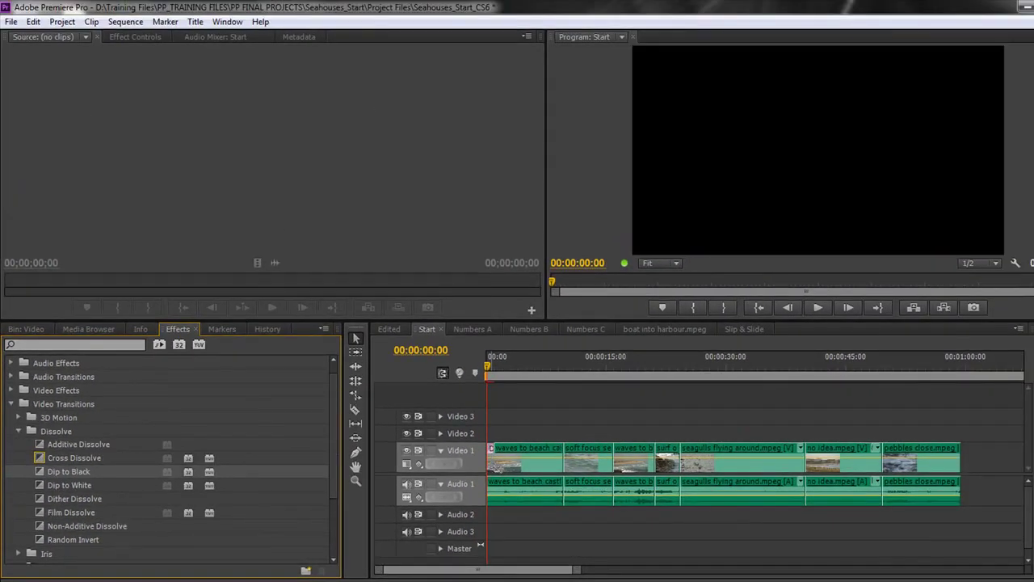
Preview the opening dip from black, mute Audio 1, and play the sequence.
click(487, 369)
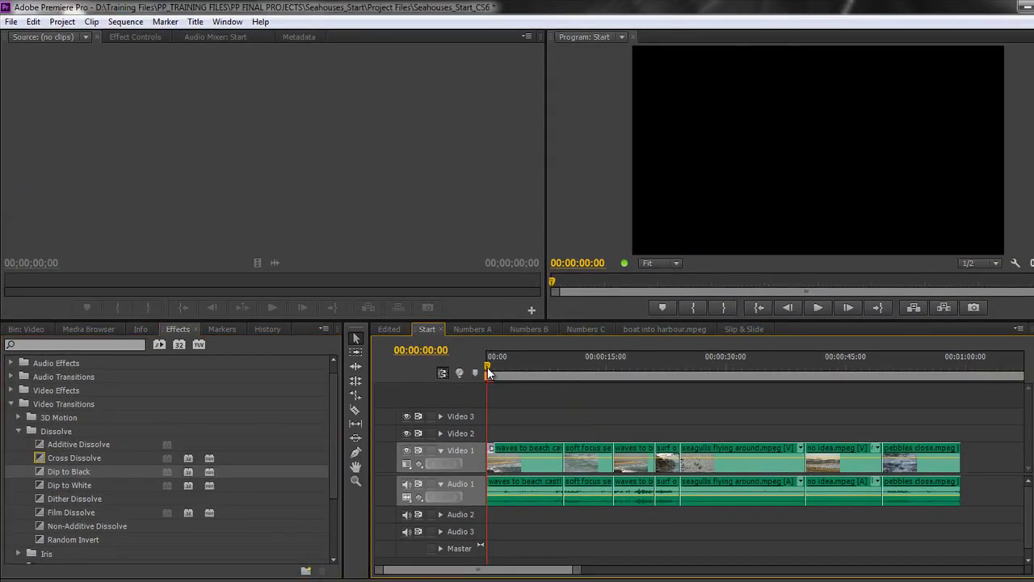
drag(487, 367, 481, 370)
click(406, 483)
key(space)
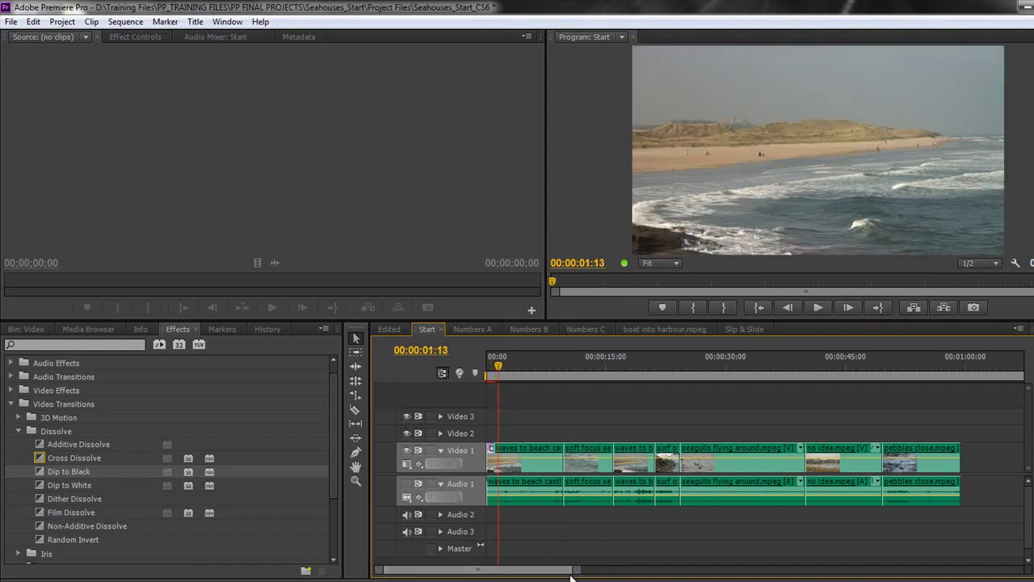
drag(571, 577, 512, 571)
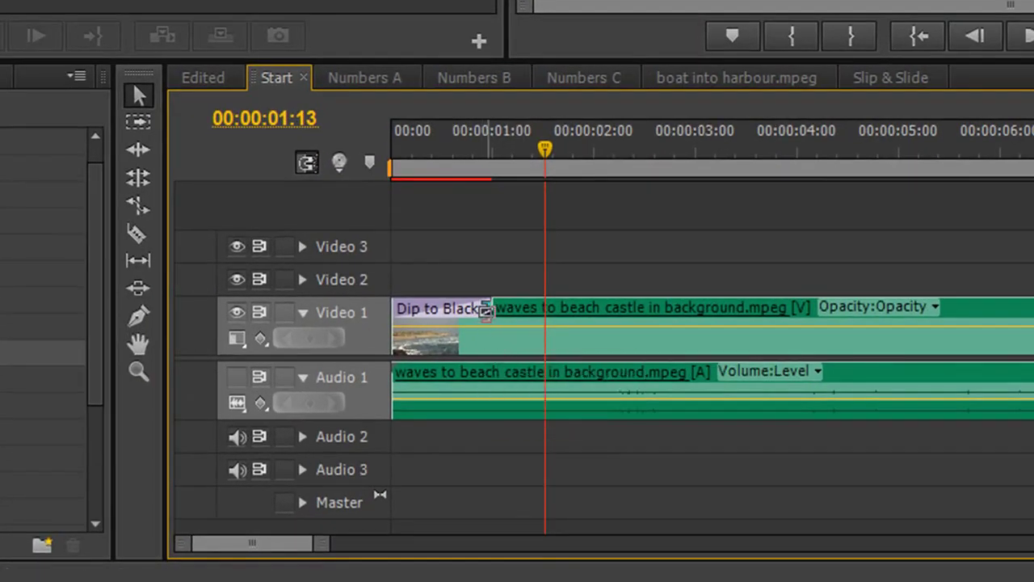
Lengthen, then shorten the Dip to Black to under a second, replaying the opening.
drag(486, 309, 643, 311)
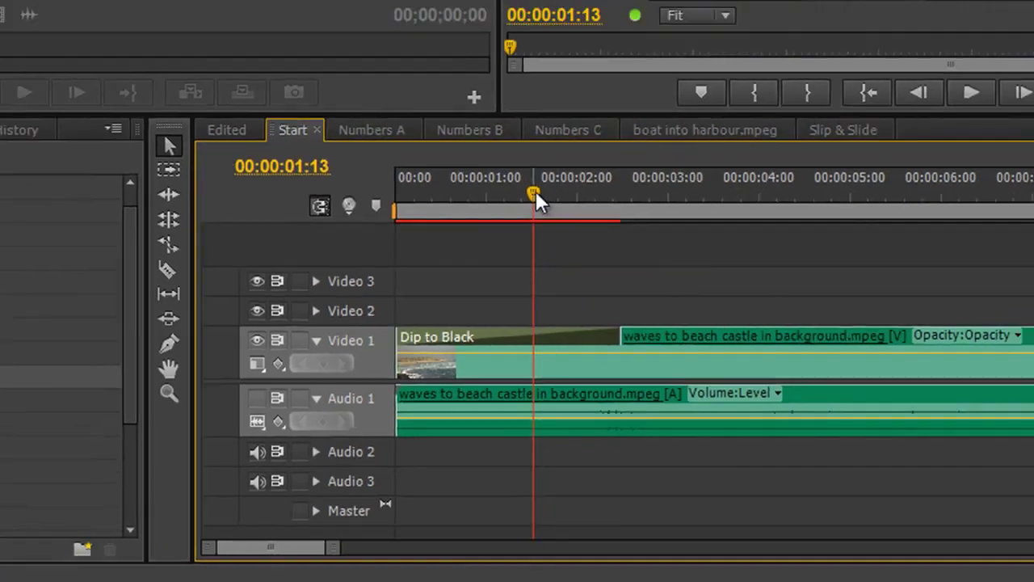
drag(536, 190, 397, 194)
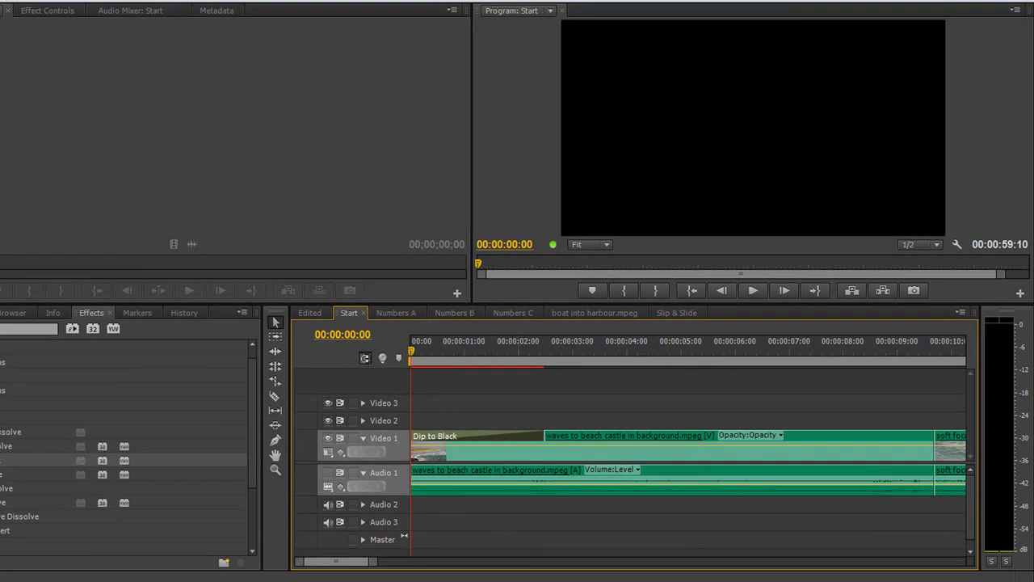
key(space)
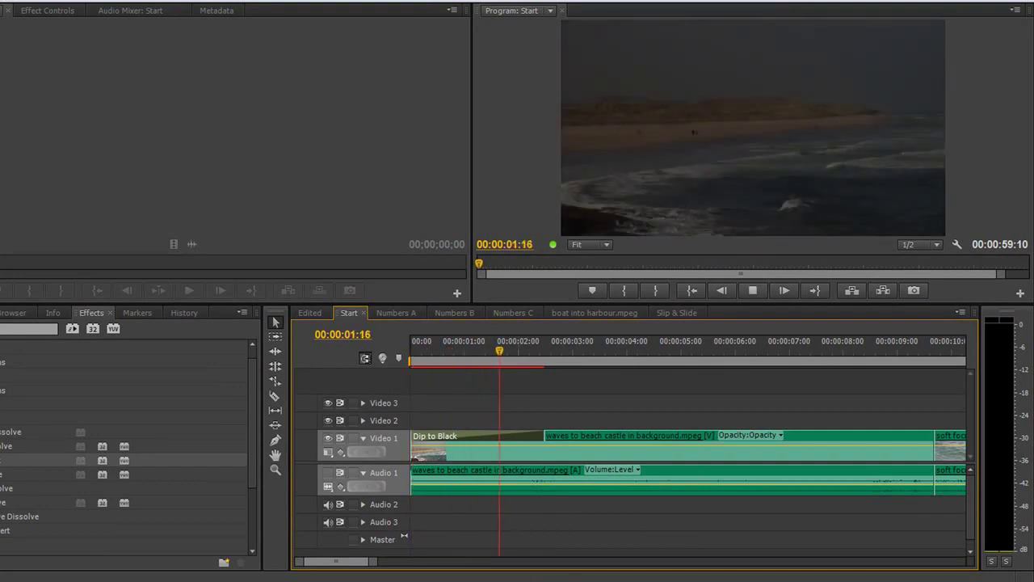
key(space)
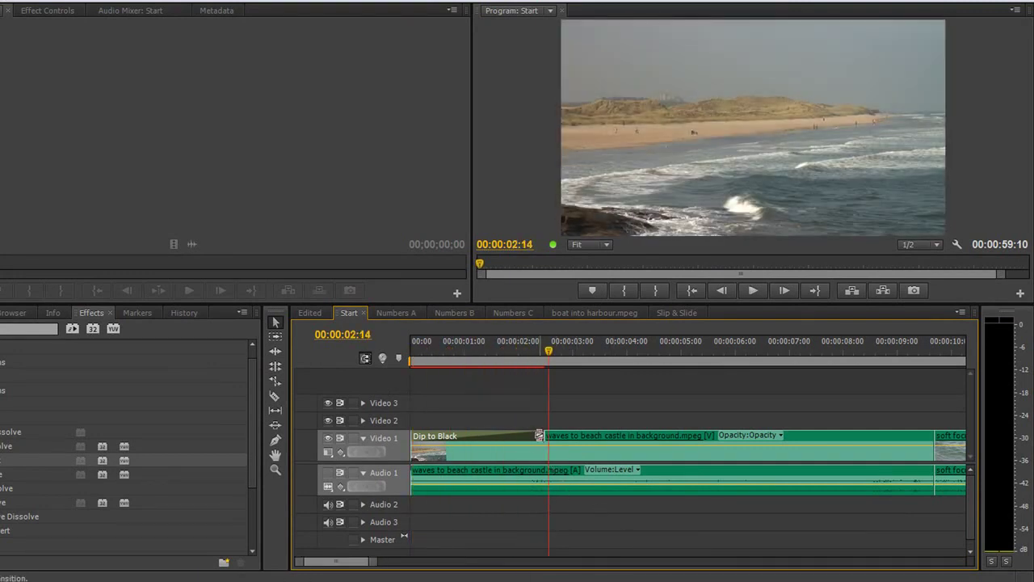
drag(543, 470, 452, 470)
key(Home)
key(space)
key(space)
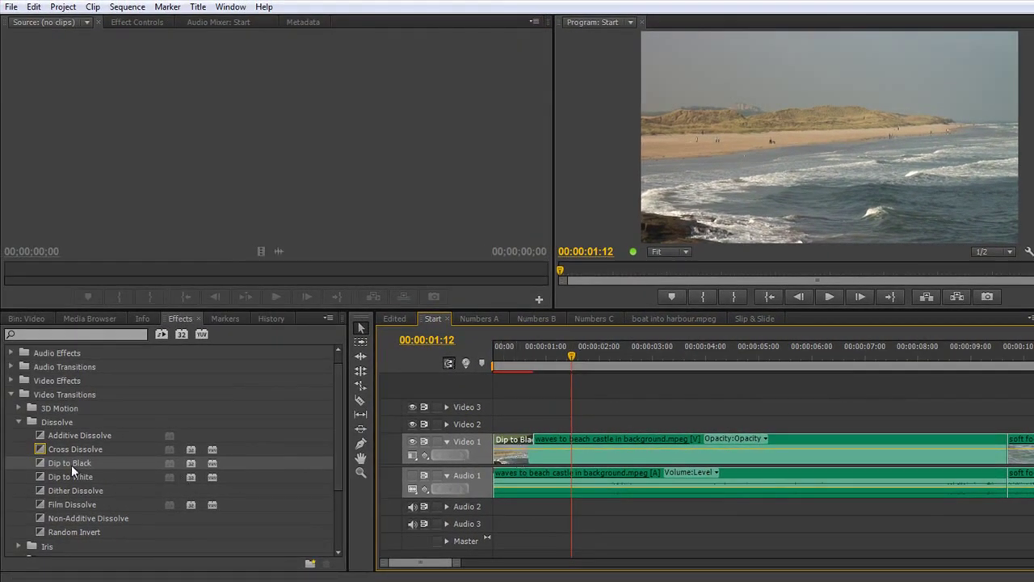
Zoom out the timeline and set Film Dissolve, not Dip to Black, as the default transition.
drag(457, 563, 518, 564)
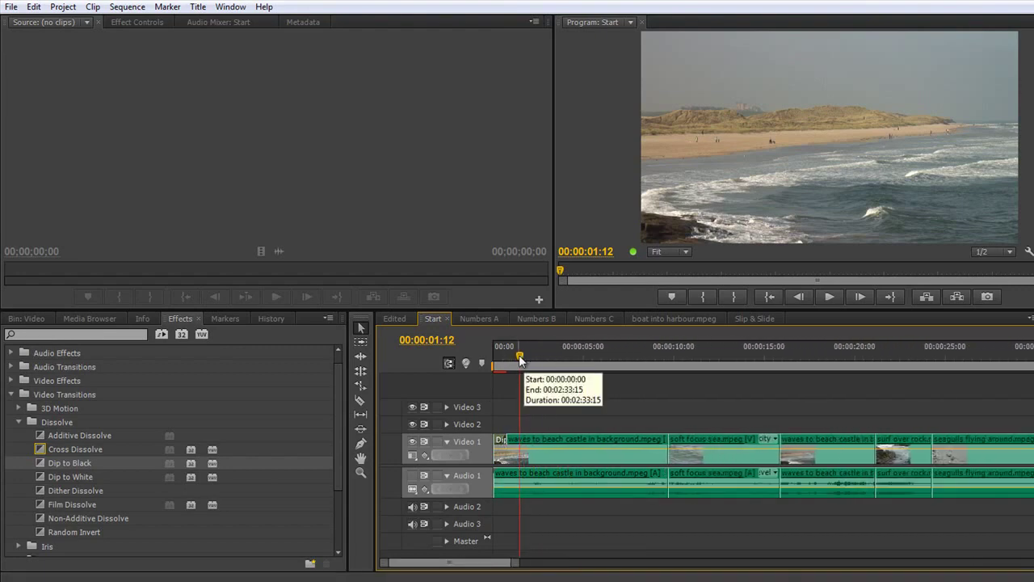
drag(521, 356, 647, 427)
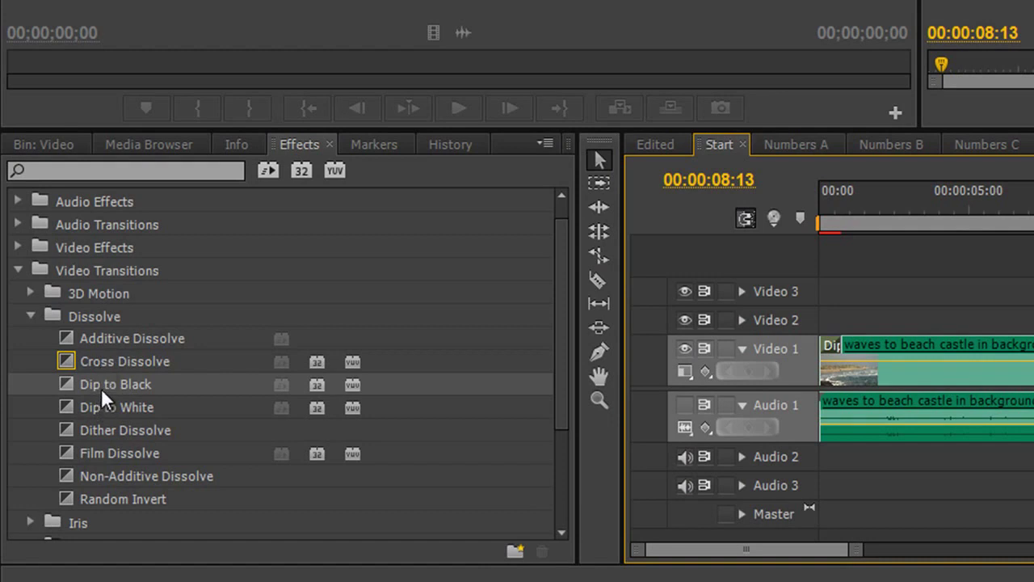
right_click(101, 383)
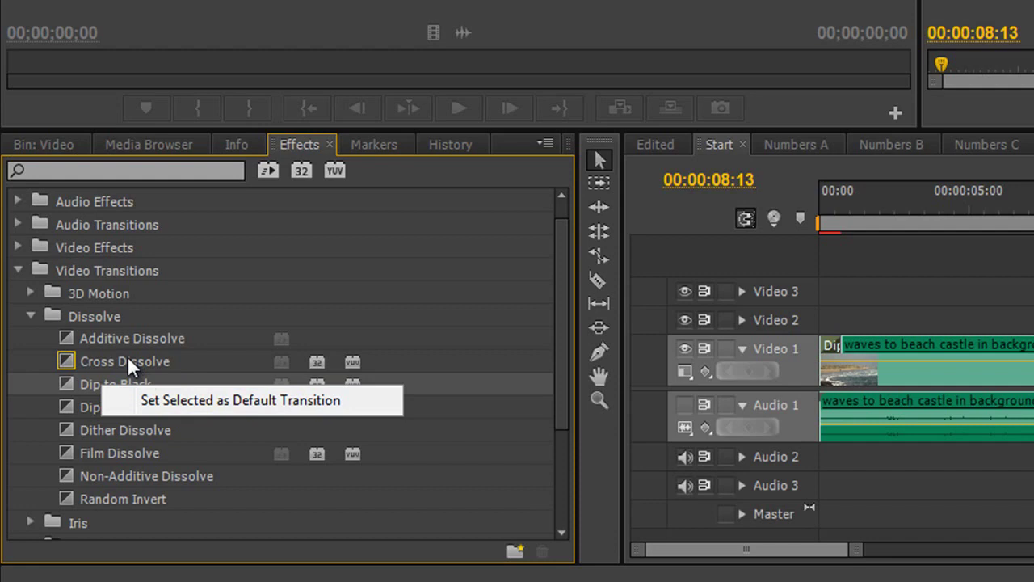
click(128, 360)
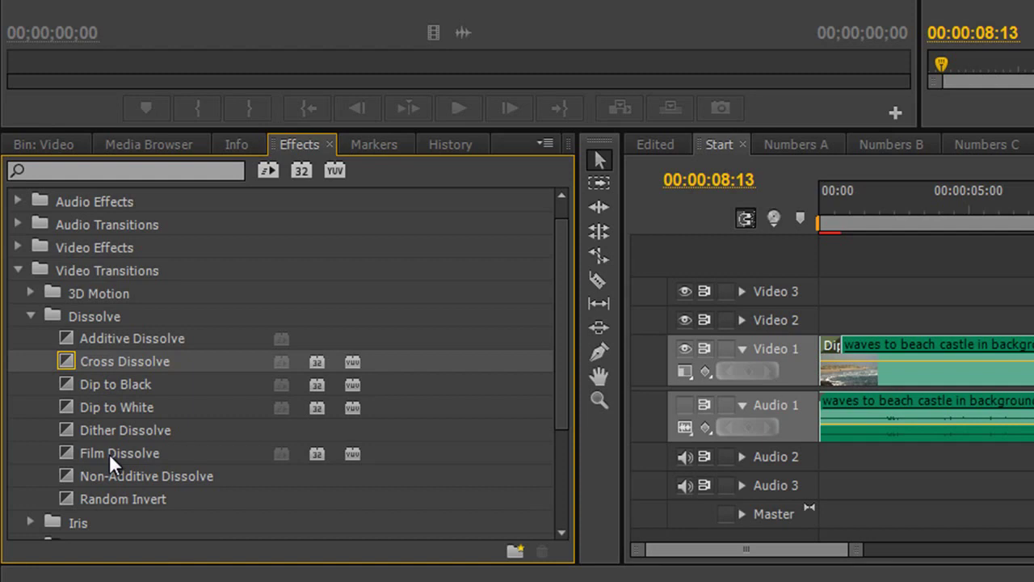
right_click(109, 453)
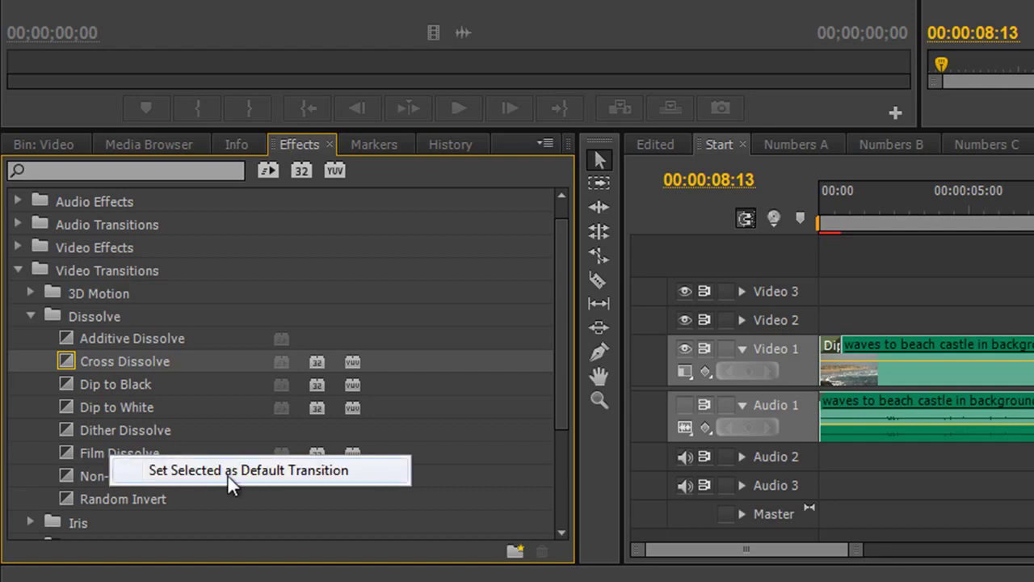
click(228, 471)
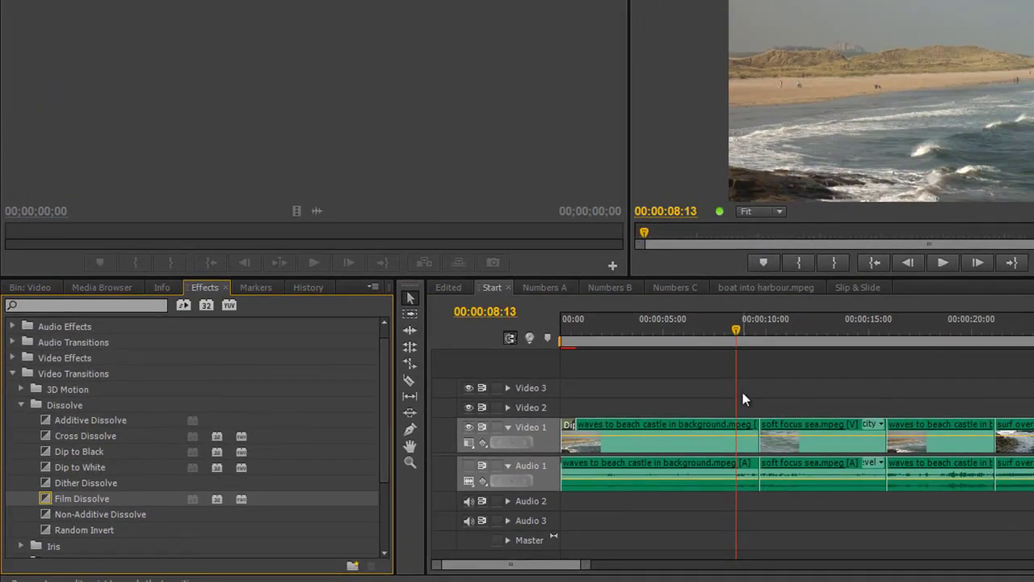
Test adding the default Film Dissolve with Ctrl+D, undo it, and marquee-select clips.
key(ctrl+d)
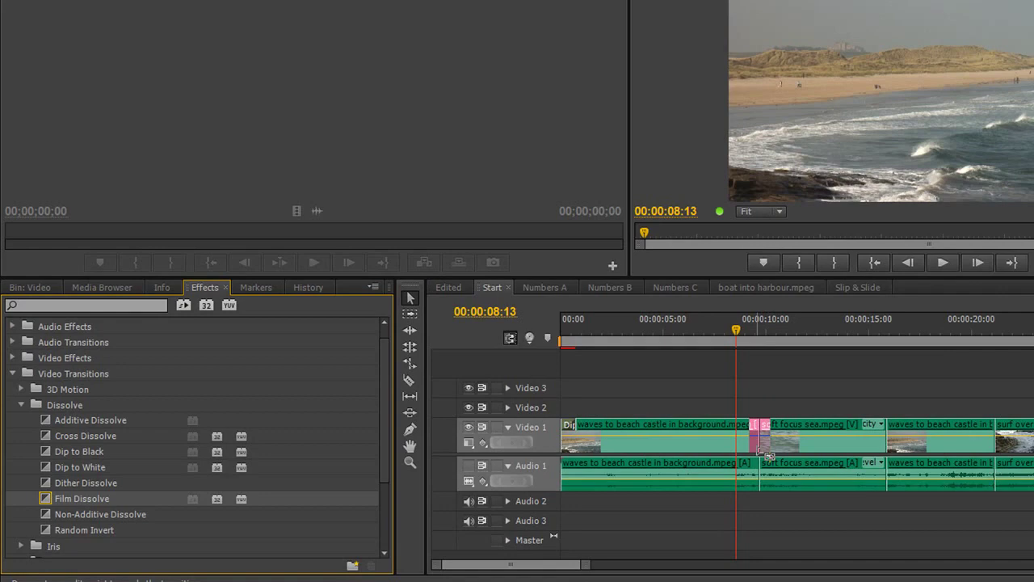
key(ctrl+z)
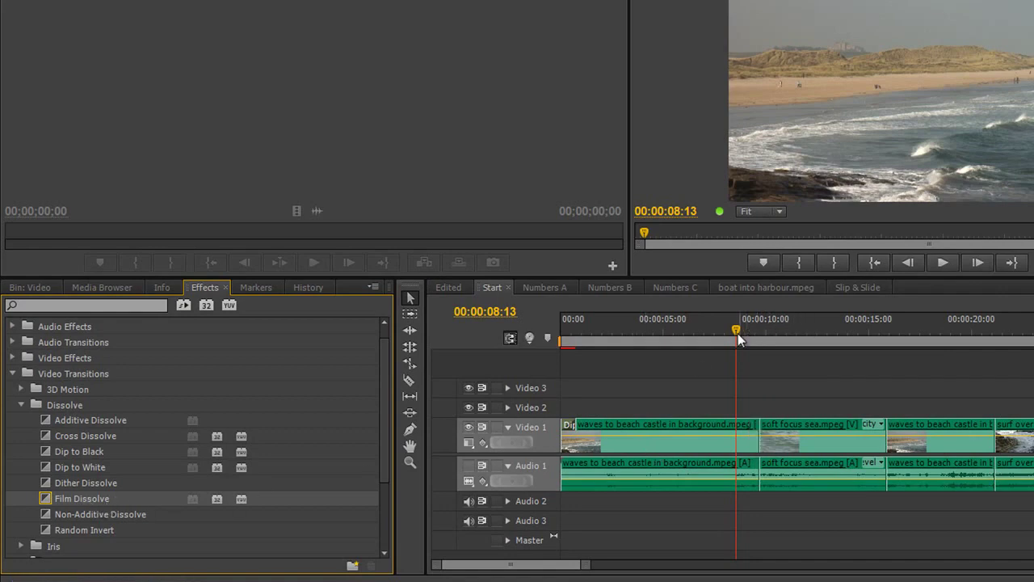
drag(689, 365, 808, 487)
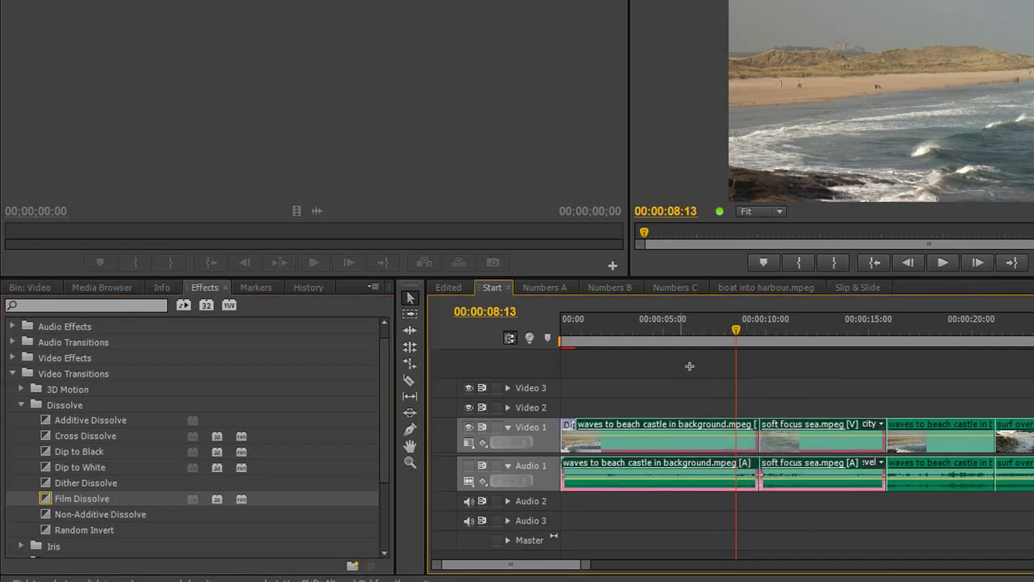
drag(683, 359, 1033, 531)
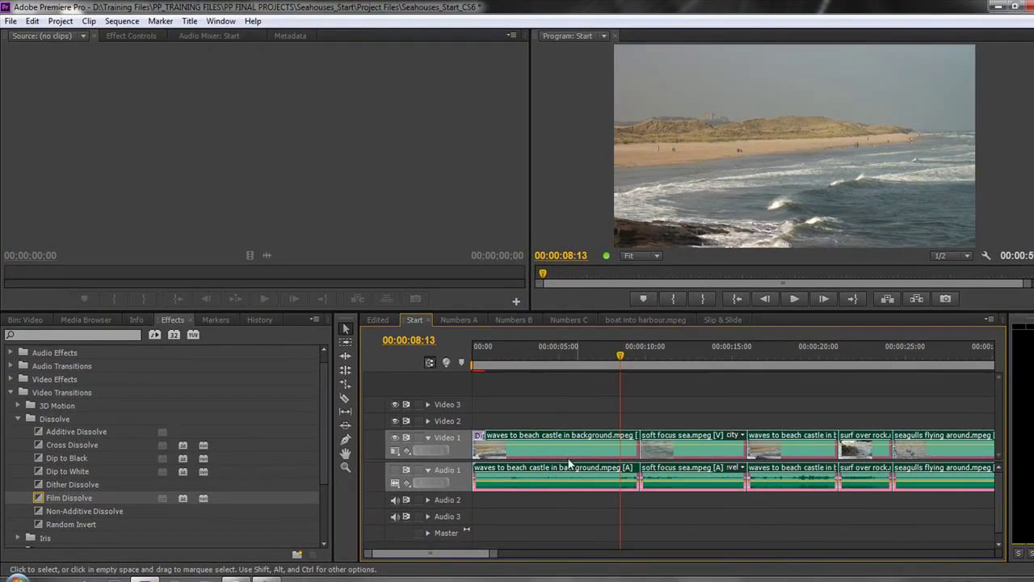
Select the castle, soft focus sea, surf over rock and seagulls clips, then open the Sequence menu.
click(649, 398)
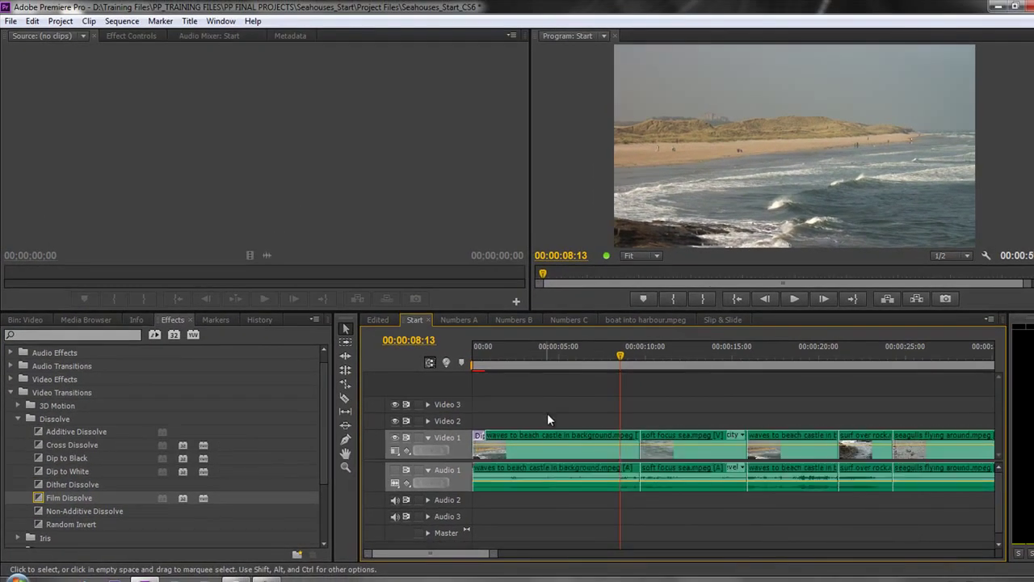
click(595, 441)
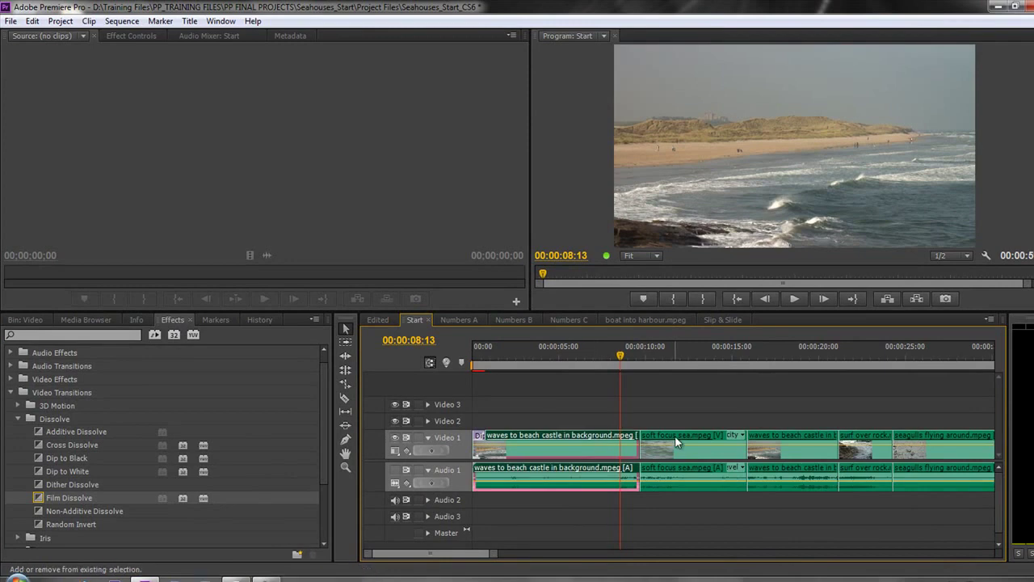
shift+click(675, 435)
shift+click(864, 458)
shift+click(938, 454)
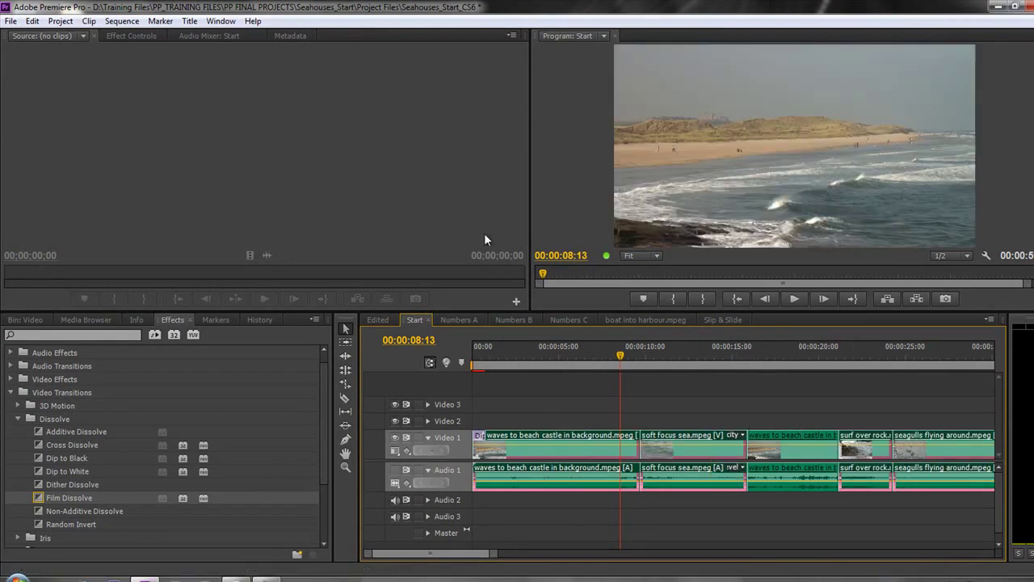
click(123, 22)
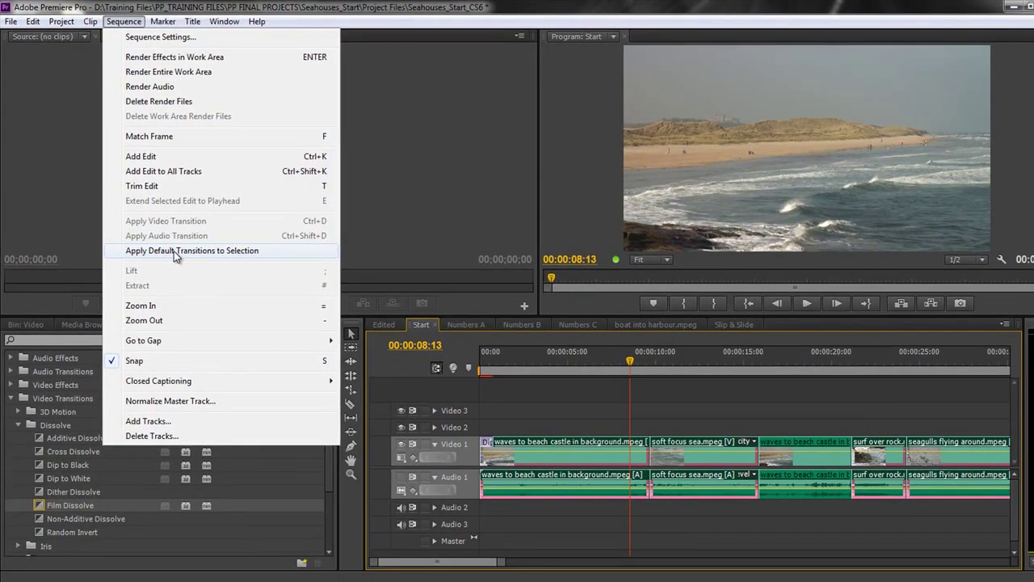
Apply default Film Dissolves between the selected clips, deselect, and play back to preview them.
click(251, 359)
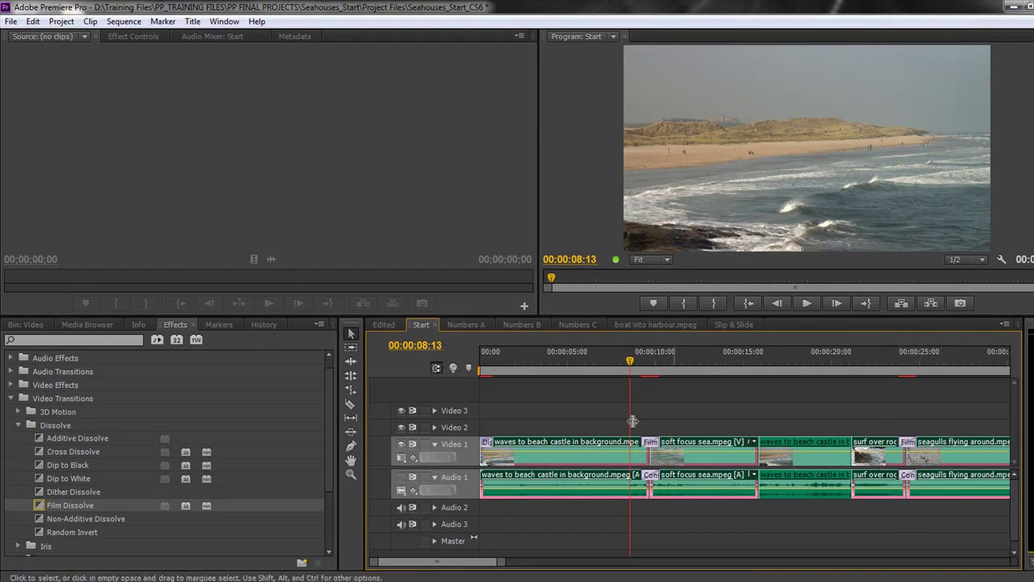
drag(612, 404, 688, 413)
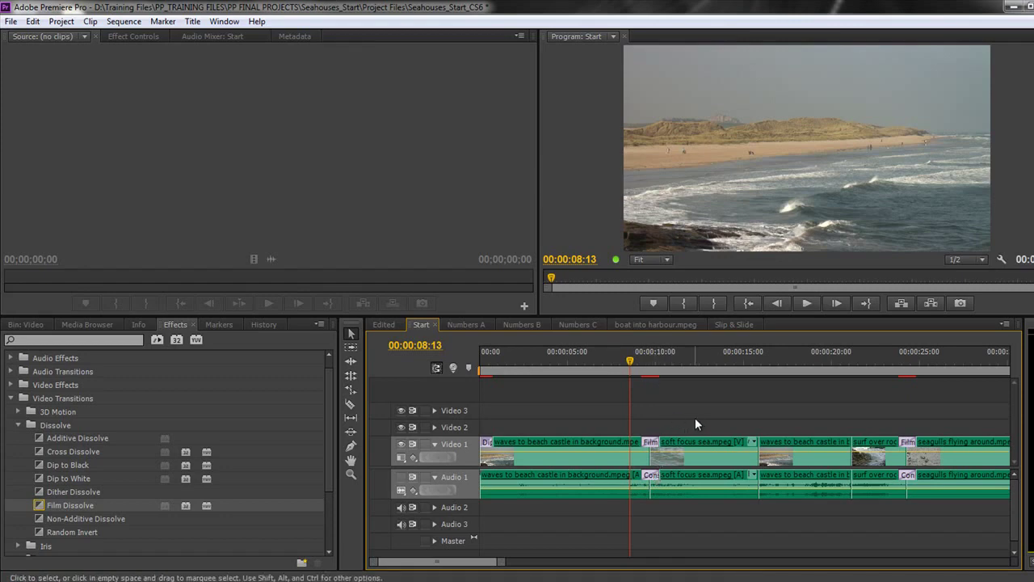
key(space)
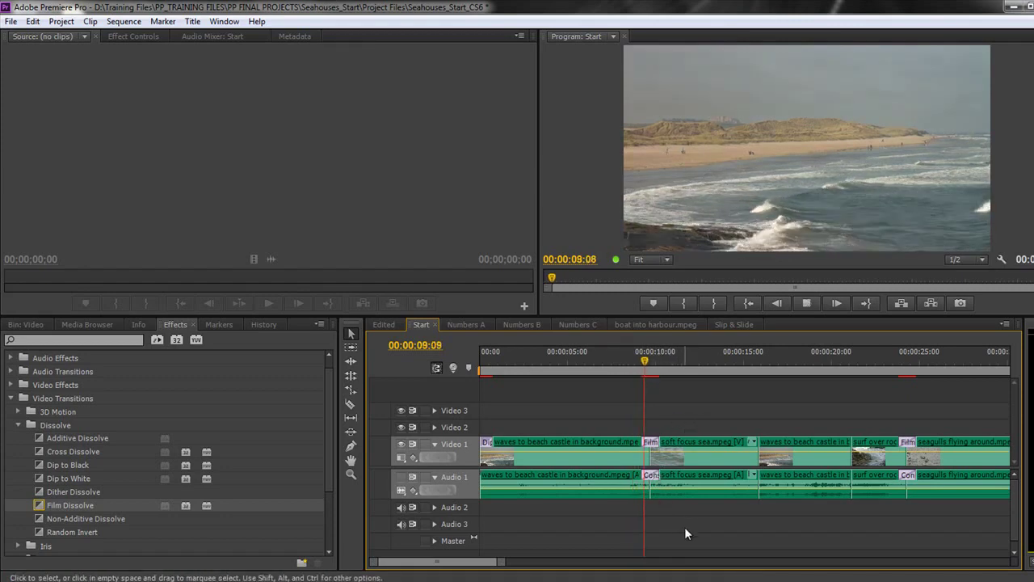
click(898, 367)
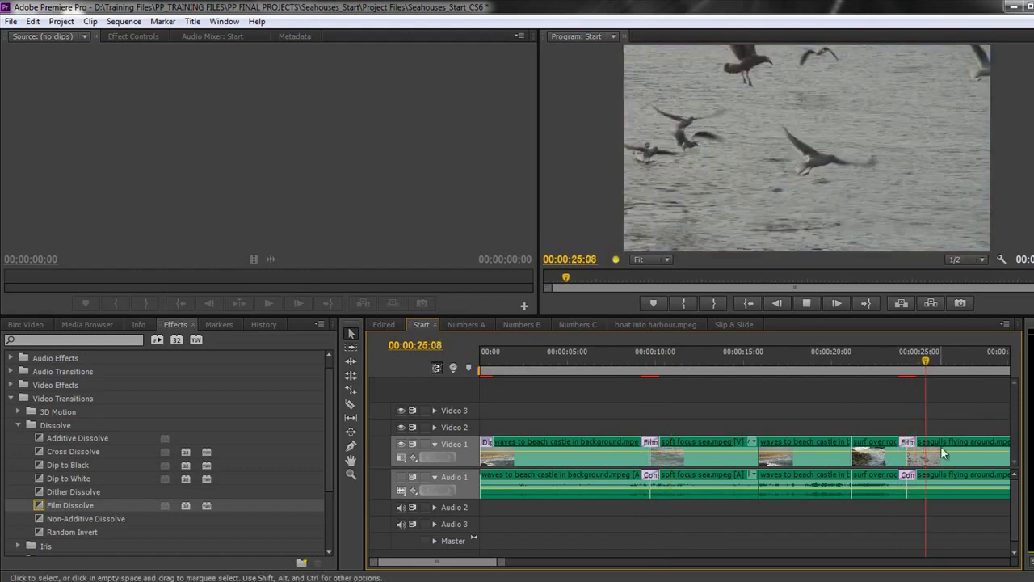
key(space)
drag(923, 370, 662, 443)
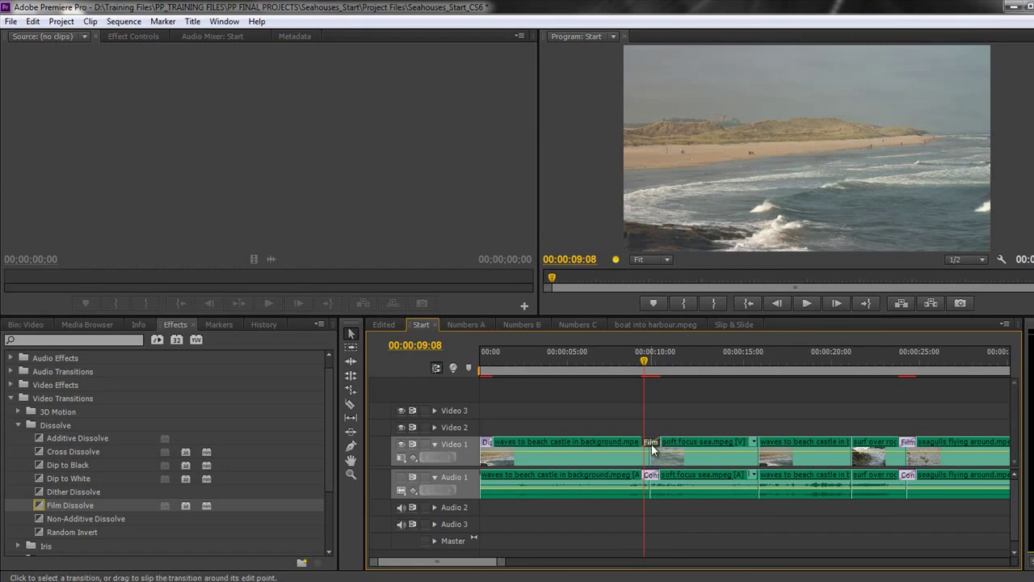
click(651, 444)
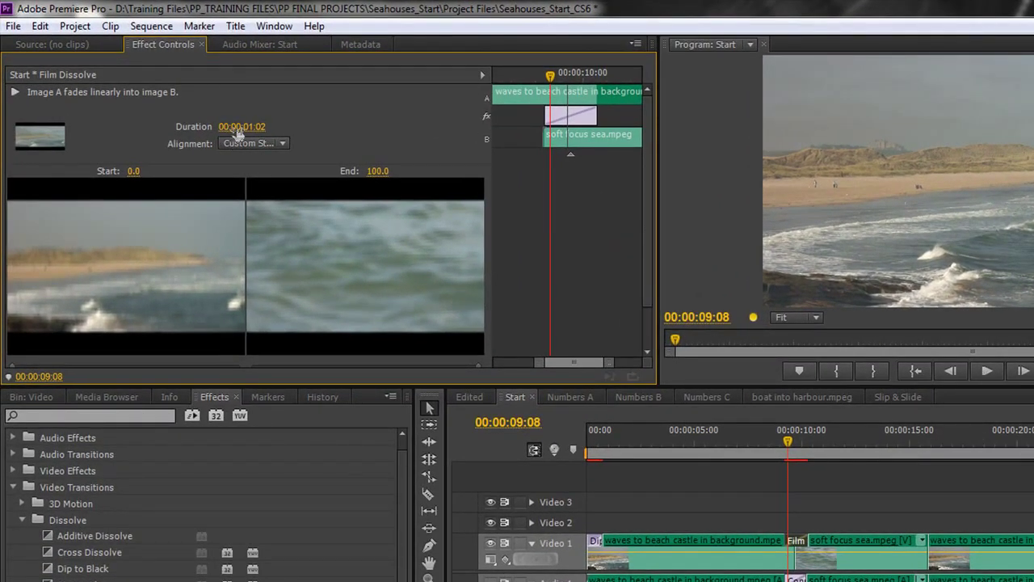
mouse_move(260, 127)
mouse_down()
mouse_move(322, 135)
mouse_move(260, 134)
mouse_move(274, 139)
mouse_up()
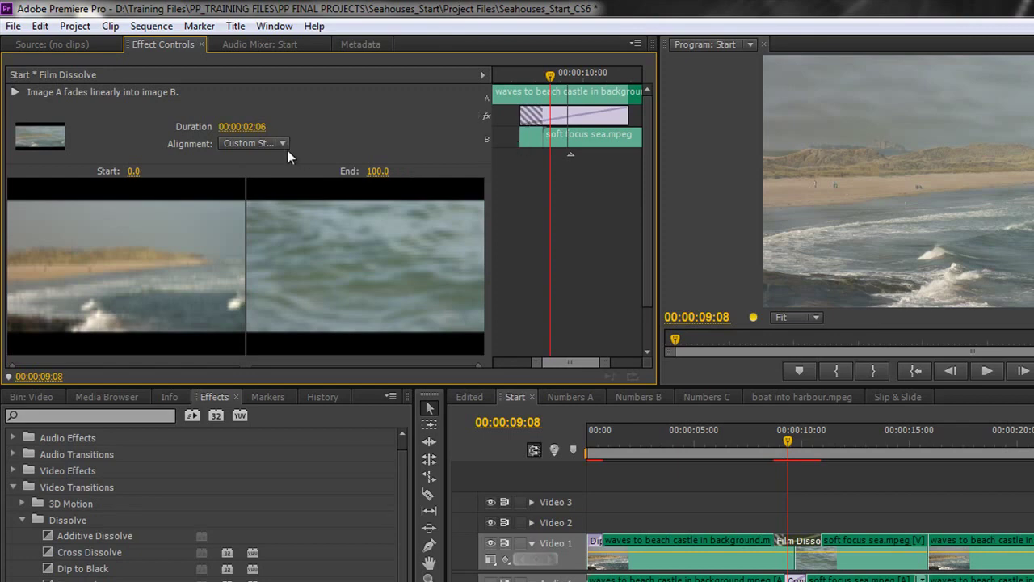
drag(253, 130, 238, 132)
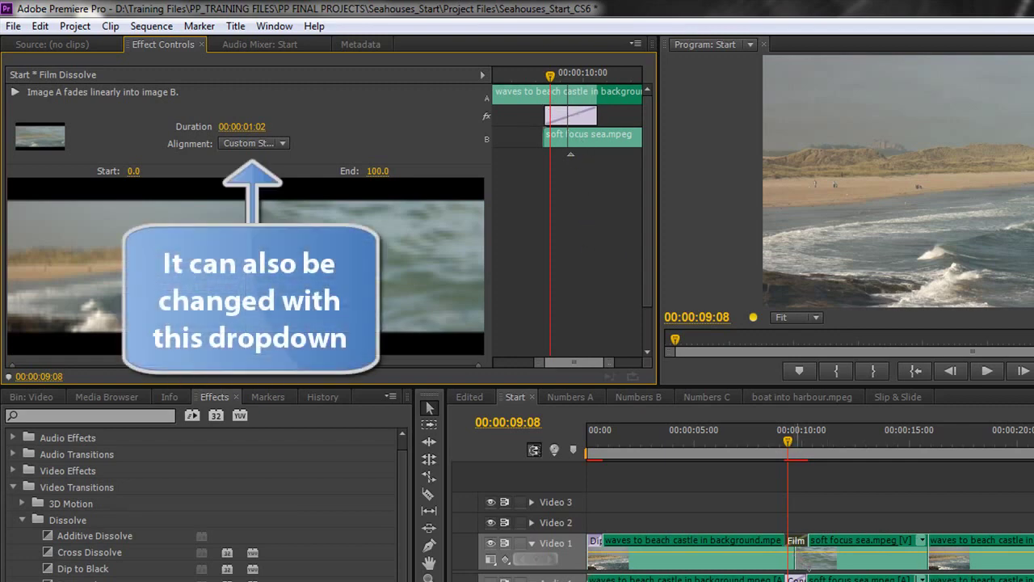
Move the first Film Dissolve to Start at Cut, then End at Cut, scrubbing to preview.
drag(575, 118, 605, 122)
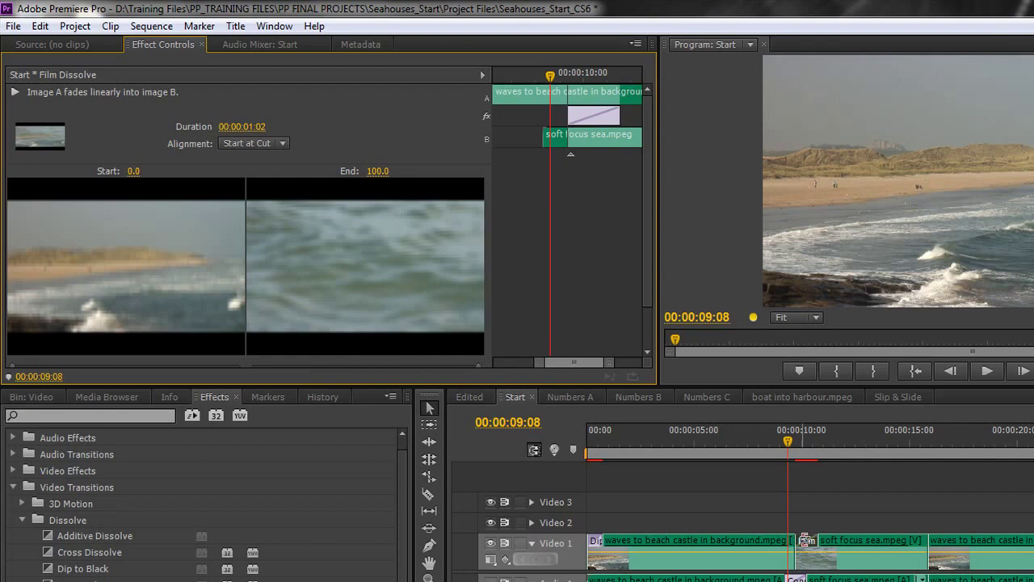
mouse_move(789, 452)
mouse_down()
mouse_move(741, 454)
mouse_move(812, 464)
mouse_move(796, 464)
mouse_up()
drag(590, 121, 536, 123)
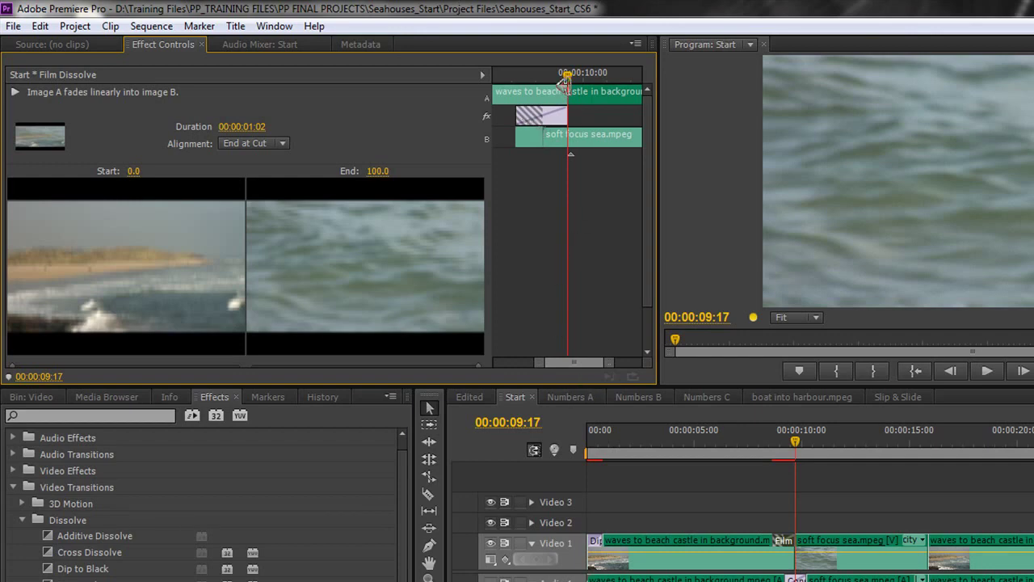
drag(569, 75, 526, 81)
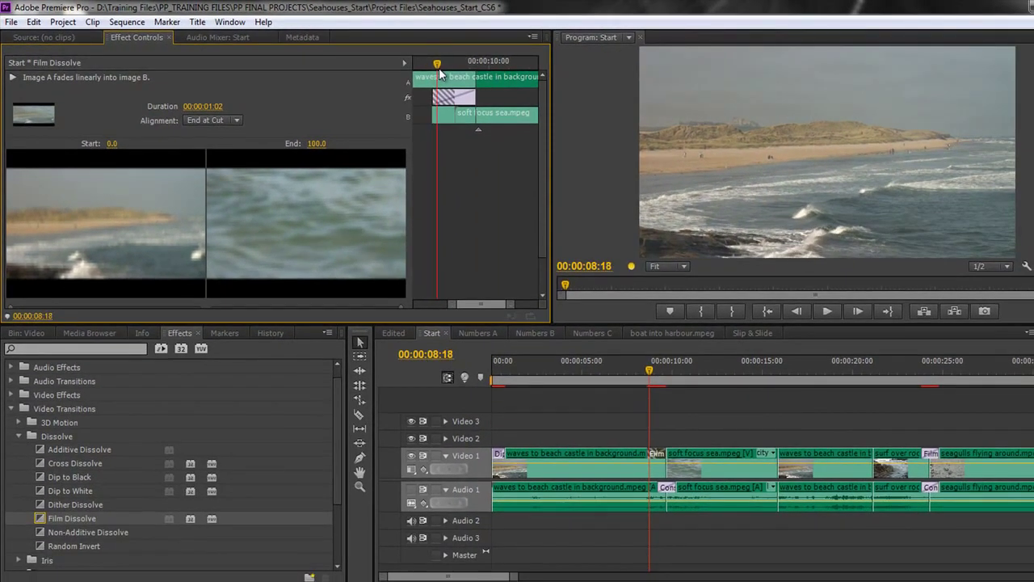
drag(441, 75, 450, 77)
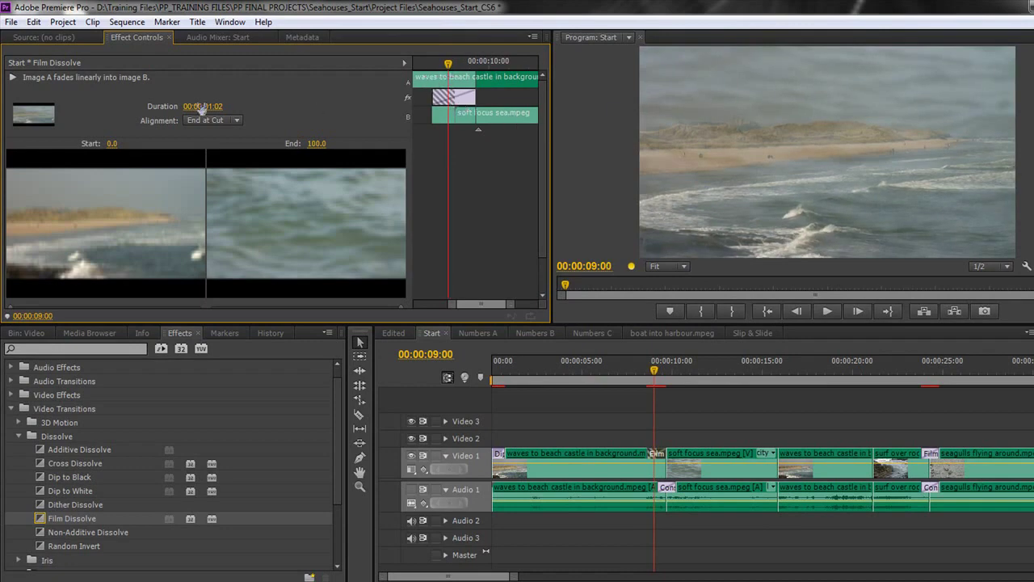
Lengthen the dissolve to 00:00:03:11 and scrub through it to preview.
drag(202, 108, 252, 114)
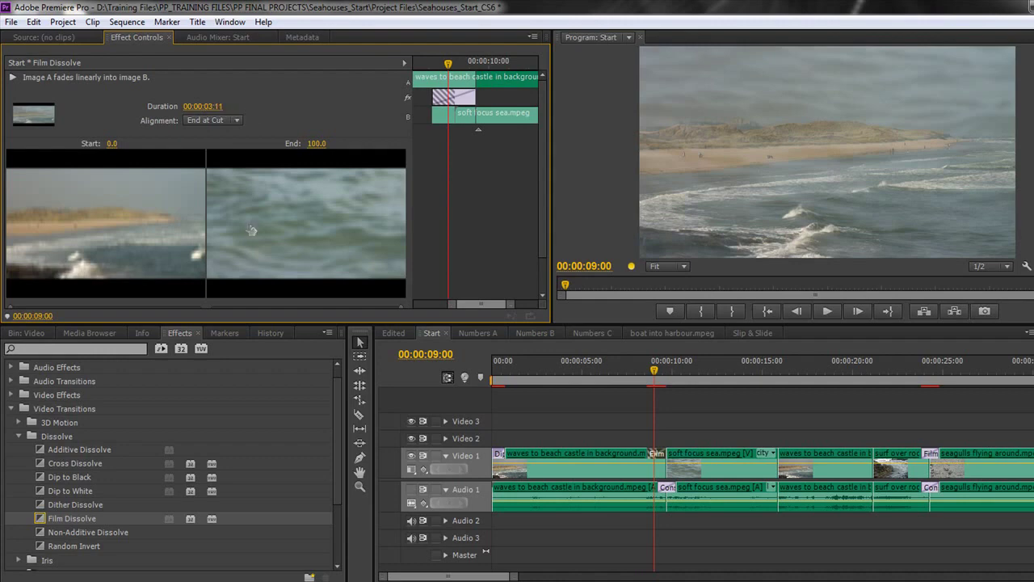
mouse_move(449, 75)
mouse_down()
mouse_move(418, 75)
mouse_move(437, 80)
mouse_up()
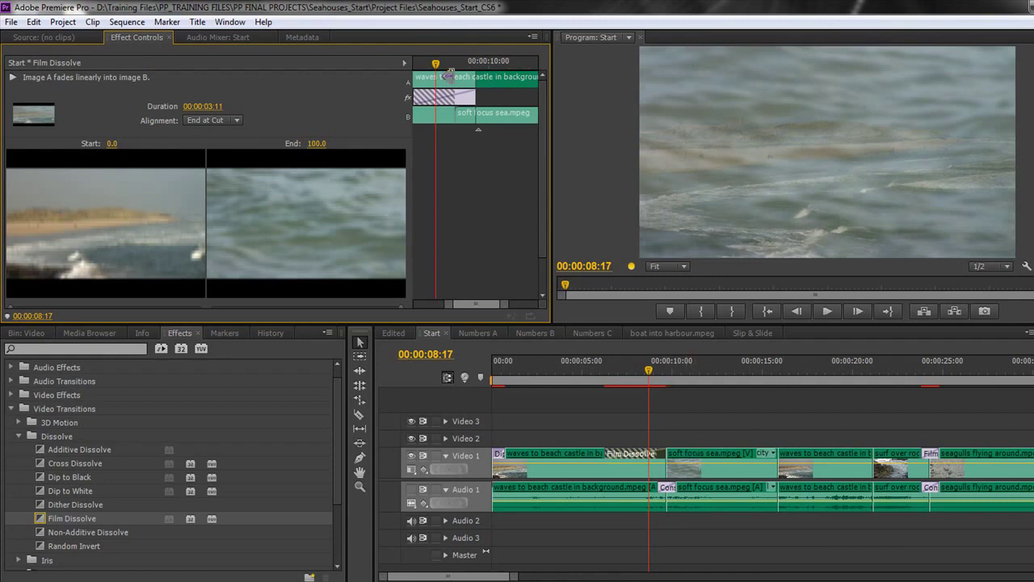
drag(437, 70, 458, 78)
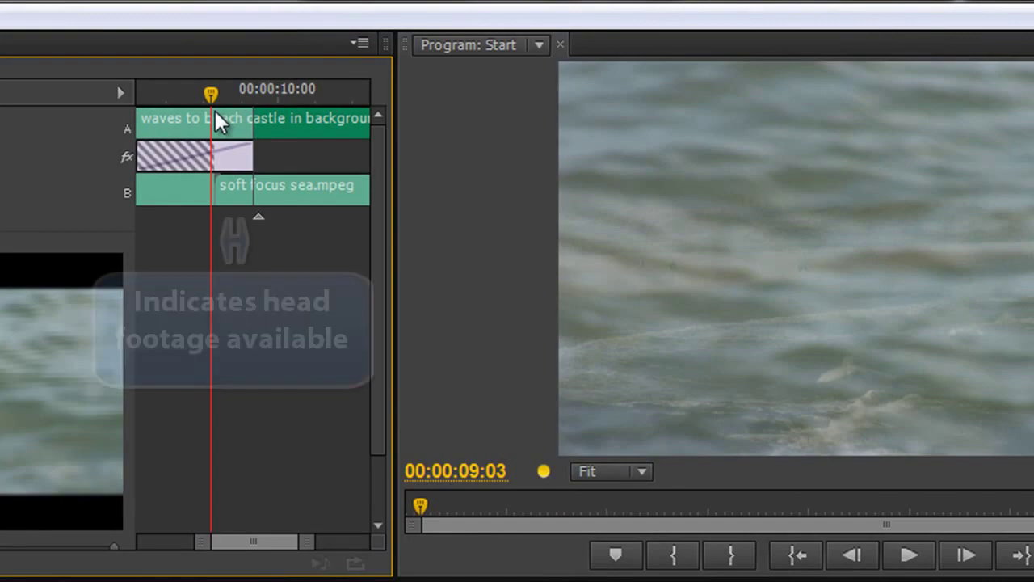
drag(215, 111, 187, 115)
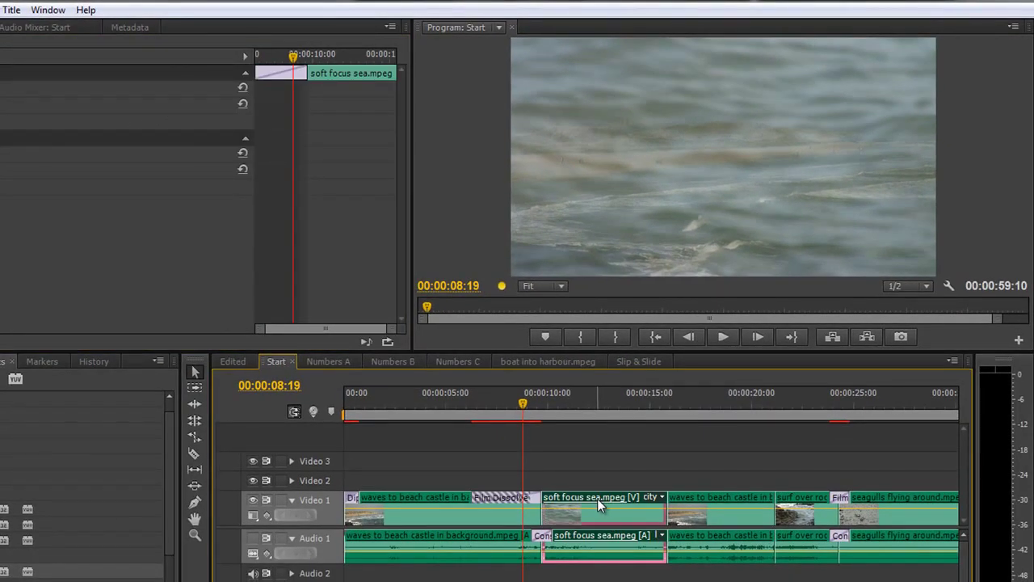
Inspect the beach-to-sea cut in Window > Trim Monitor, then close it.
click(48, 11)
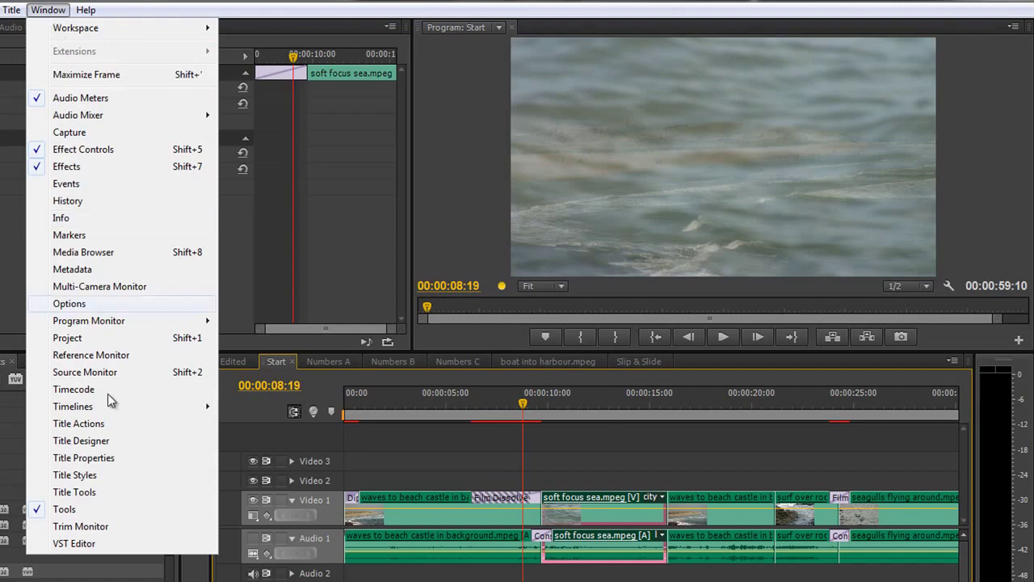
click(99, 526)
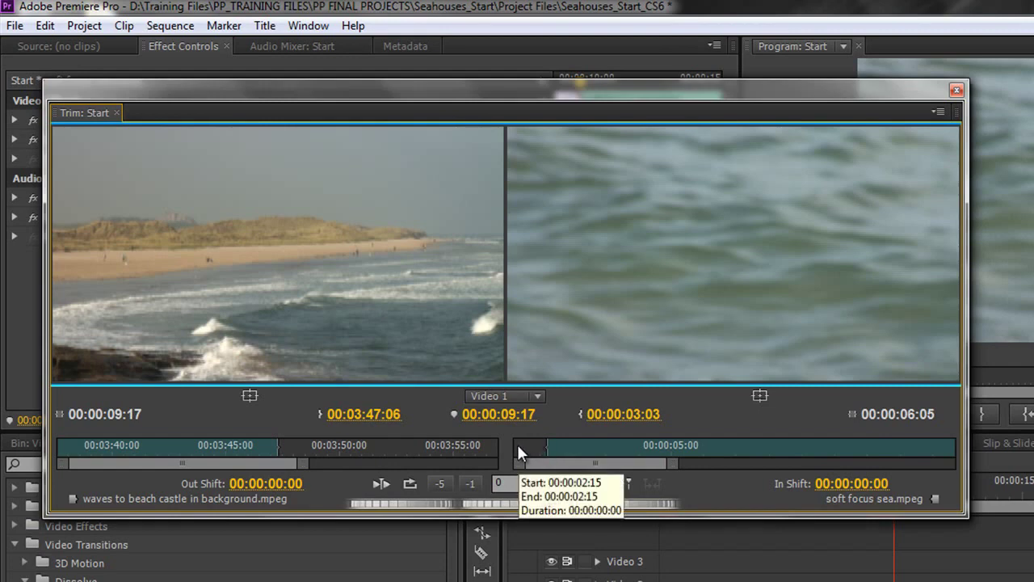
click(957, 90)
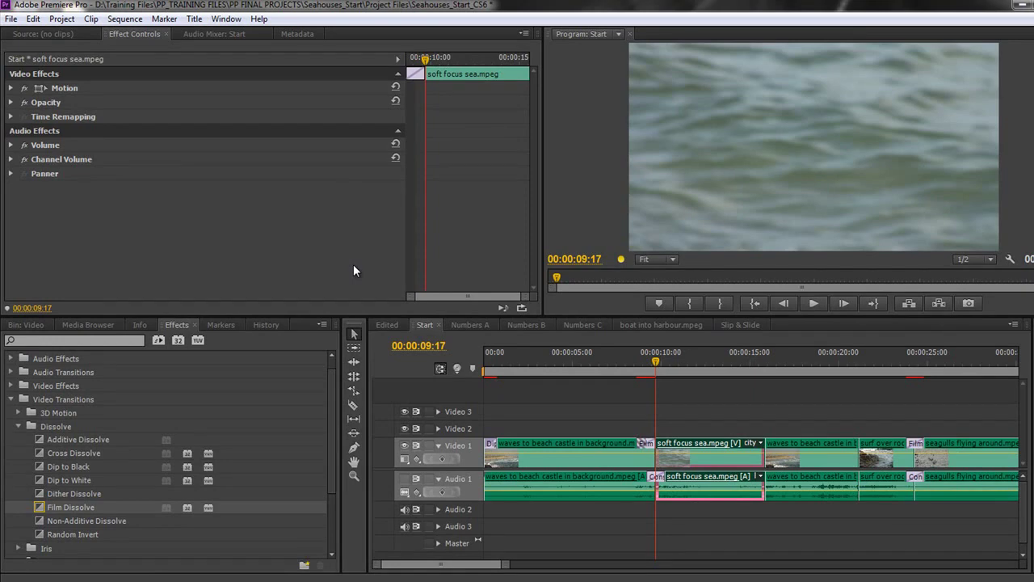
Select the first Film Dissolve, set it Center at Cut, scrub across the cut, and enlarge the monitors.
click(353, 265)
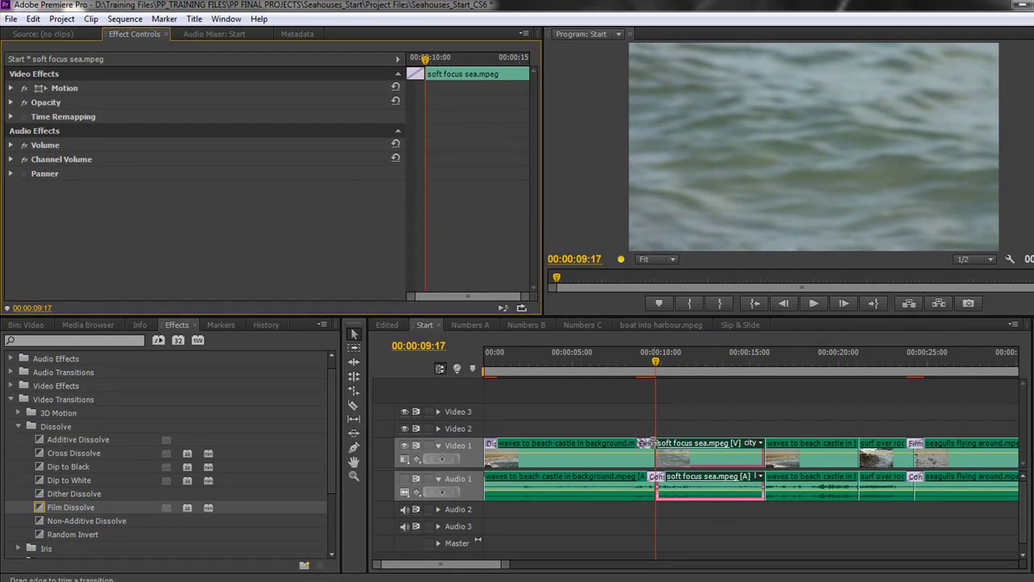
click(646, 442)
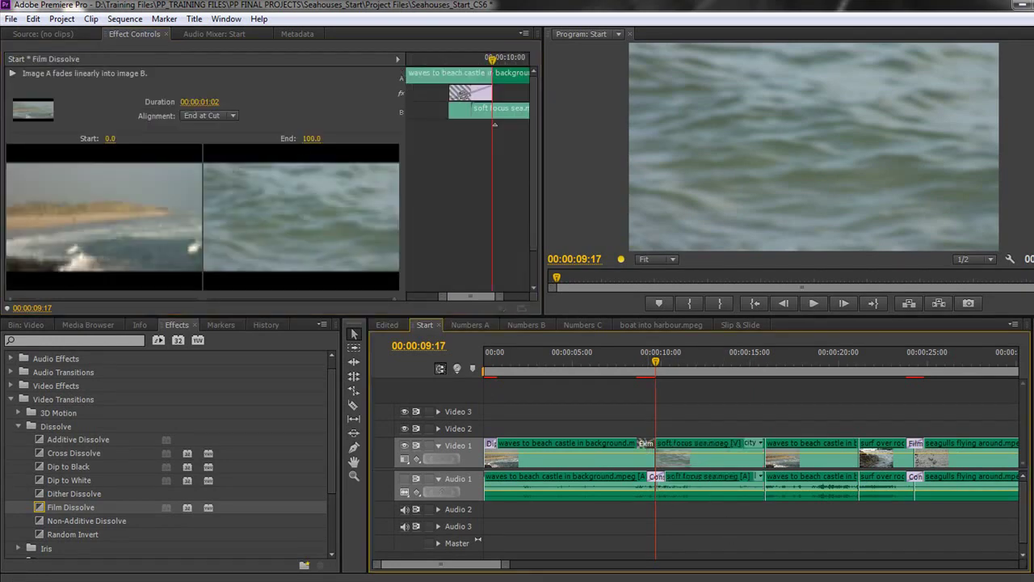
mouse_move(486, 66)
mouse_down()
mouse_move(461, 59)
mouse_move(470, 64)
mouse_up()
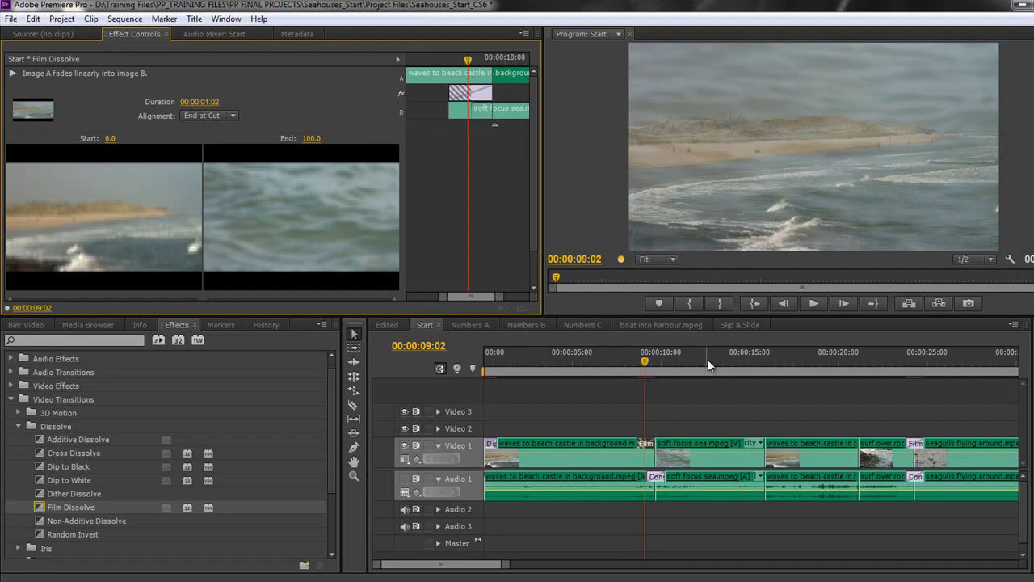
drag(473, 93, 496, 94)
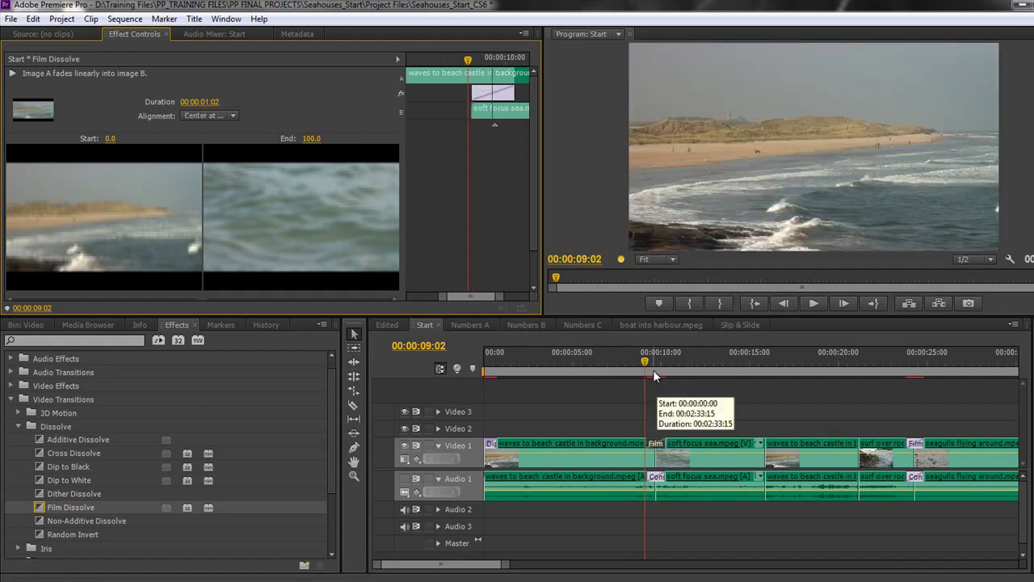
drag(649, 364, 658, 366)
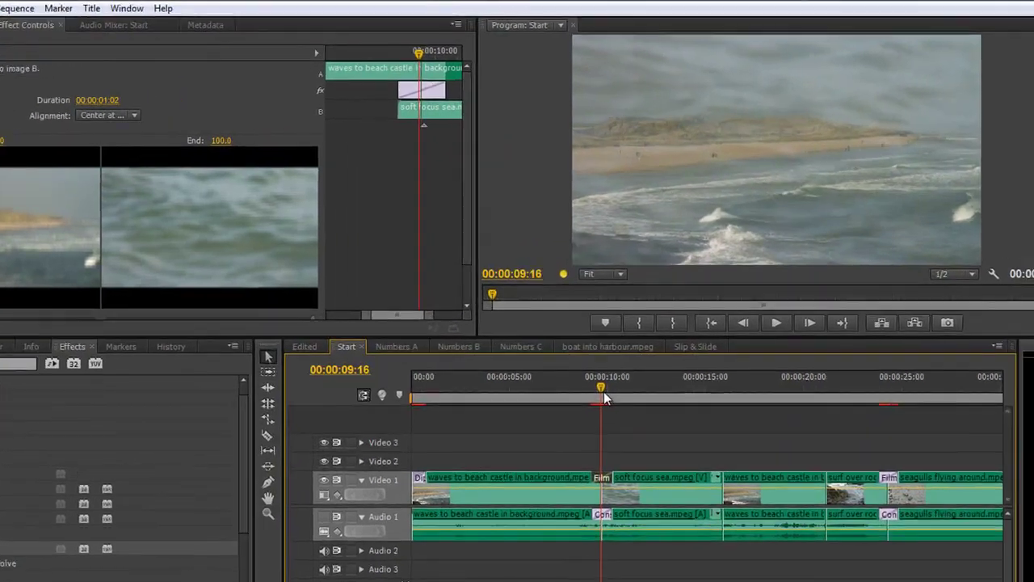
drag(605, 393, 608, 394)
drag(541, 434, 540, 434)
drag(361, 361, 358, 419)
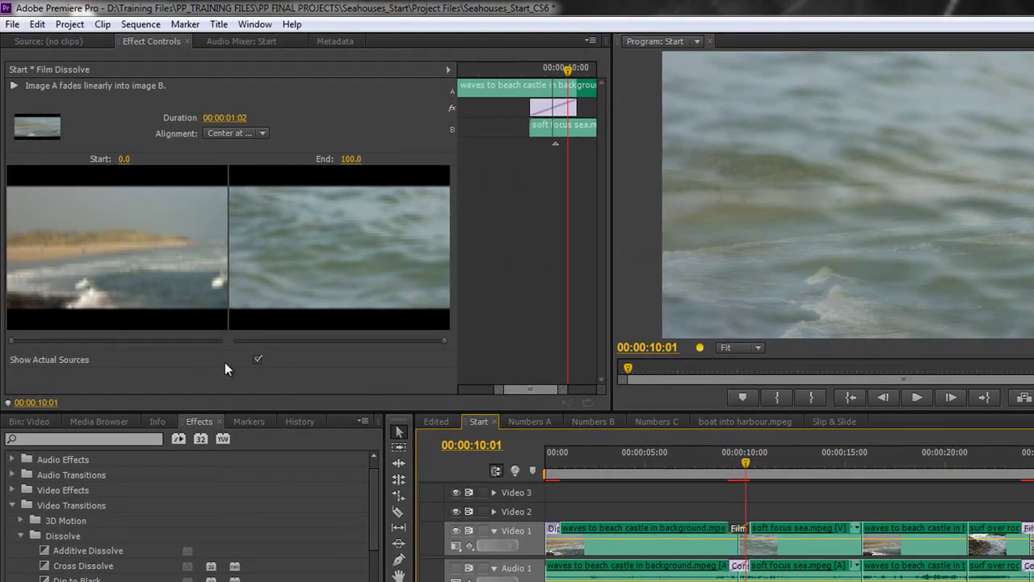
Toggle Show Actual Sources off and back on while playing the Film Dissolve's thumbnail preview.
click(256, 360)
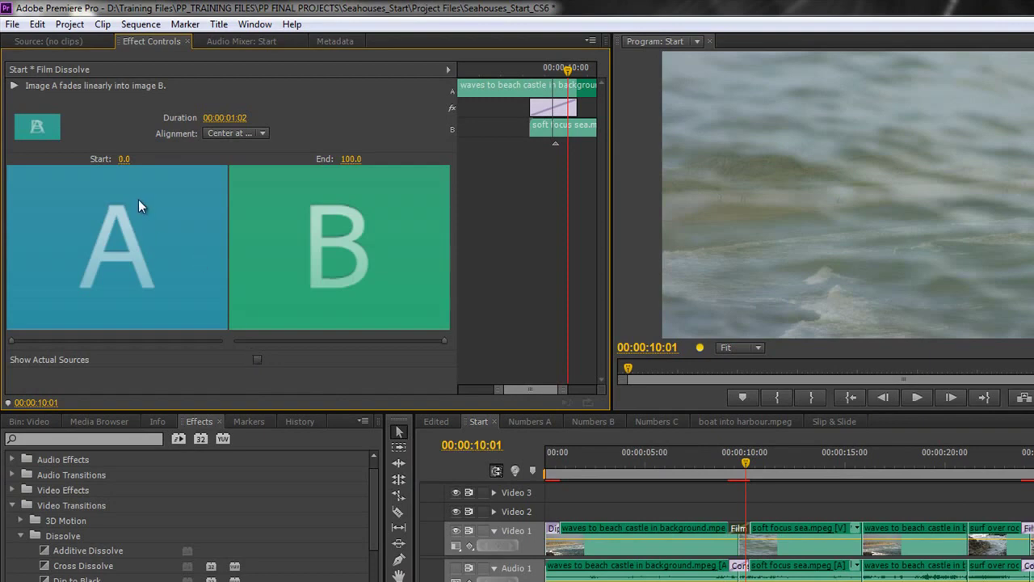
click(15, 86)
click(14, 86)
click(257, 360)
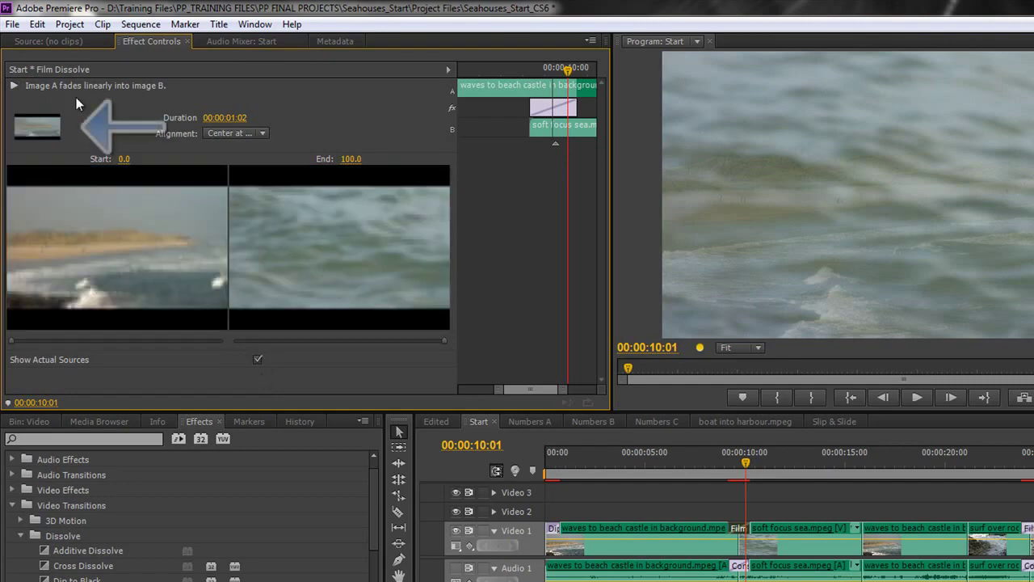
click(15, 85)
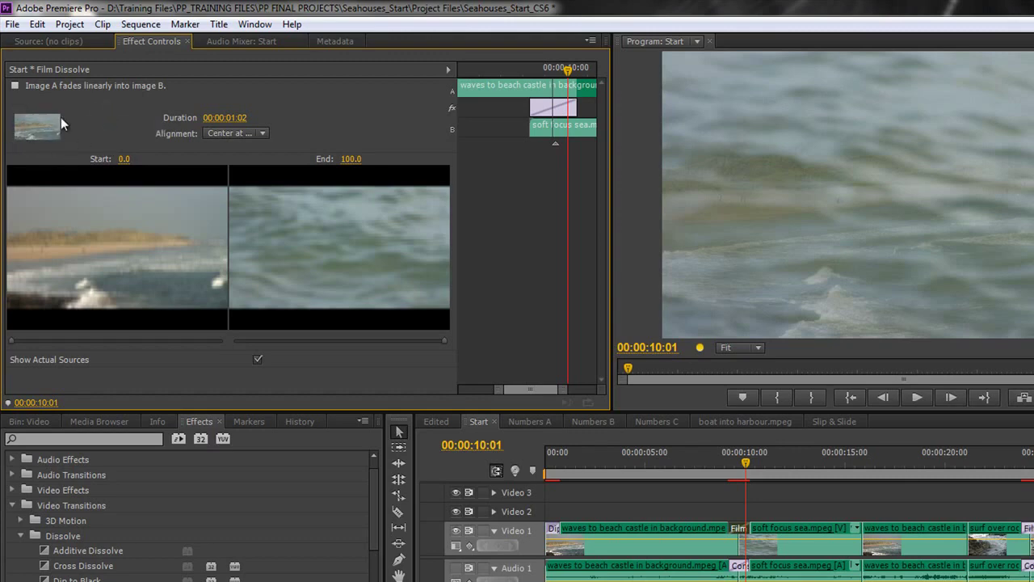
click(10, 130)
click(739, 463)
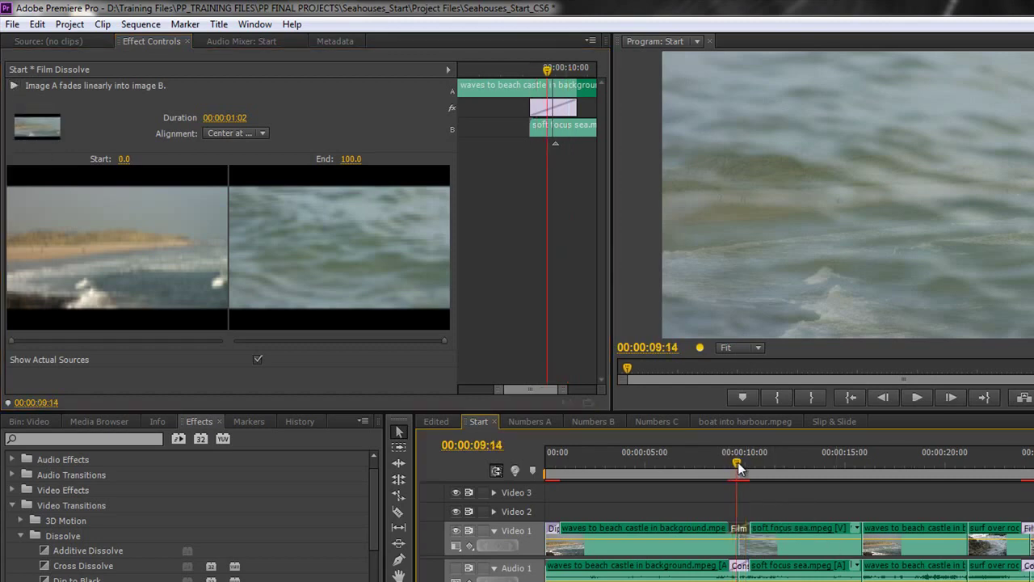
Loop playback around the Film Dissolve with Shift+K and drag one edge to make it 00:00:01:03.
drag(740, 464, 740, 463)
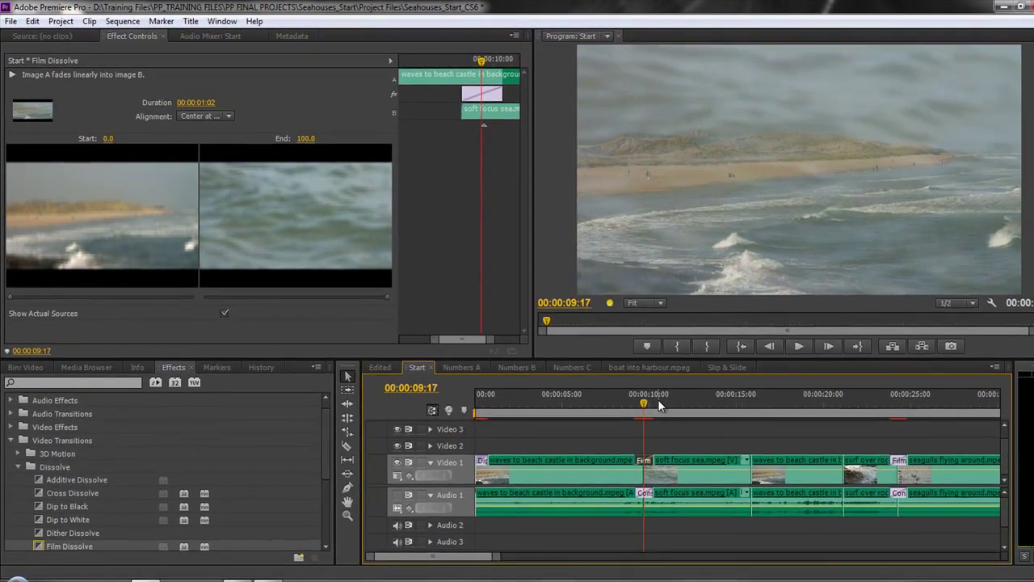
key(Home)
key(Down)
key(Home)
key(Down)
key(shift+k)
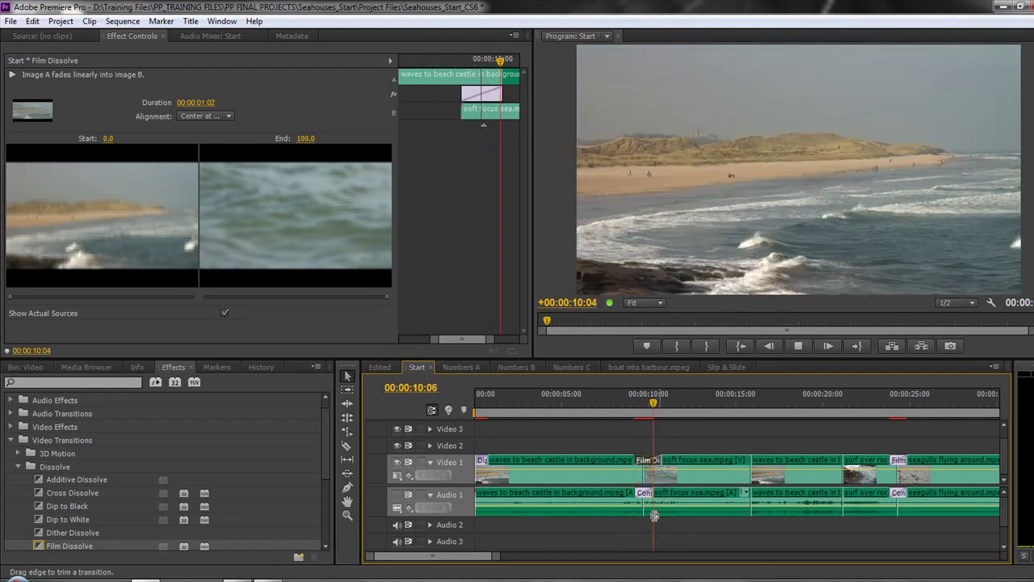
drag(661, 460, 656, 459)
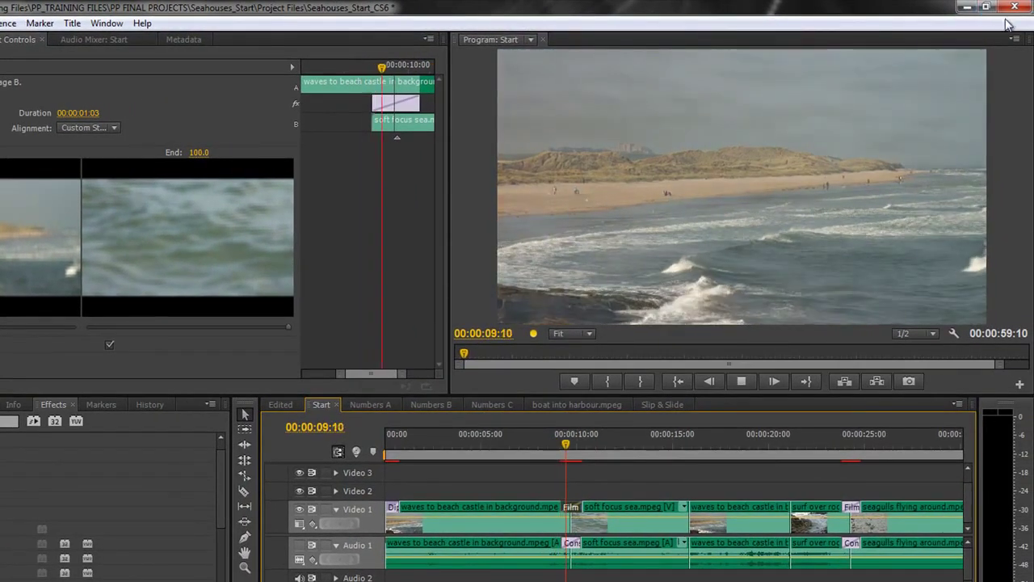
click(1015, 38)
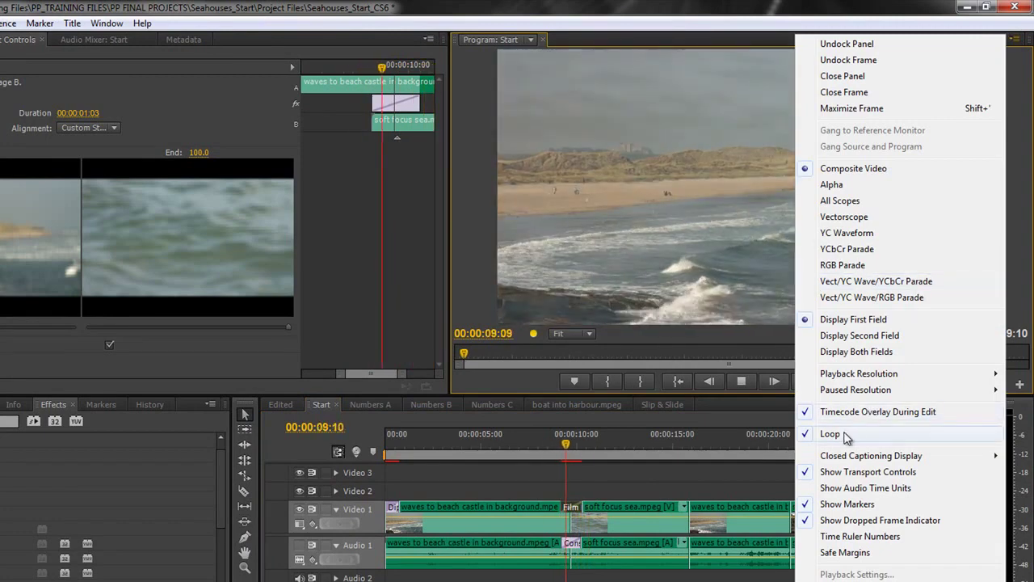
click(1016, 40)
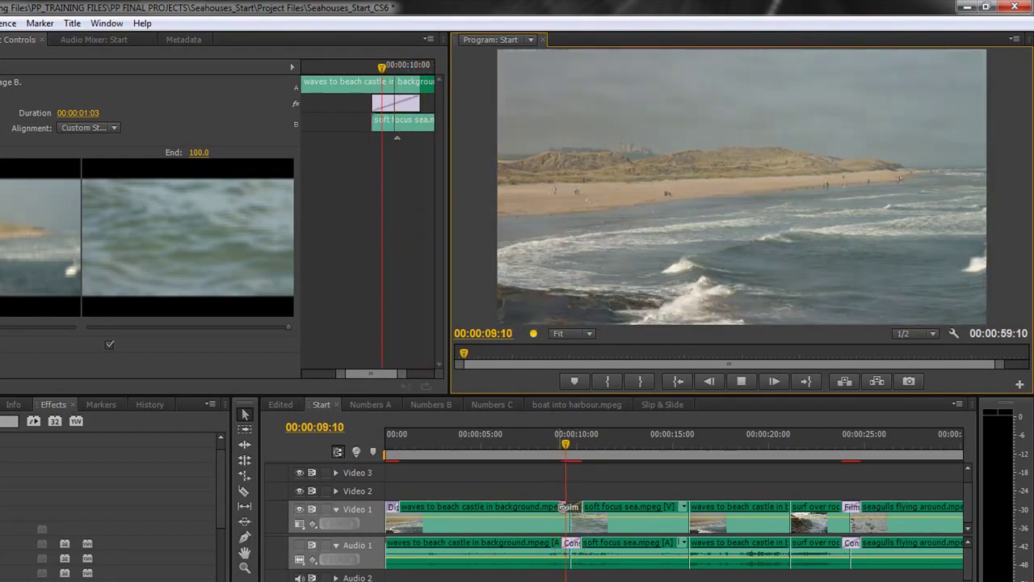
drag(559, 507, 556, 504)
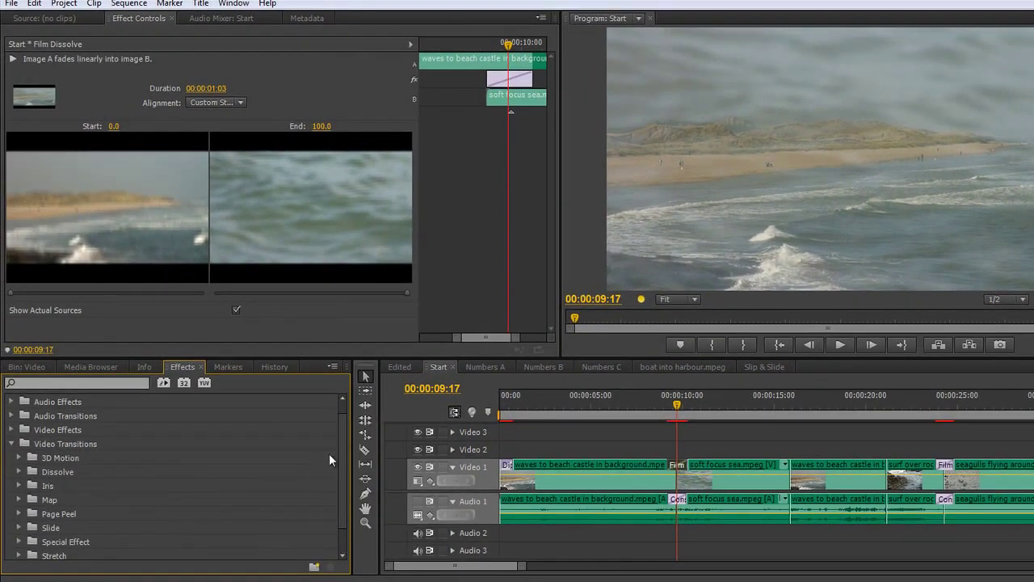
Drop the Special Effect Displace transition on the Video 1 cut before no idea.mpeg and play it back.
scroll(338, 499, down, 2)
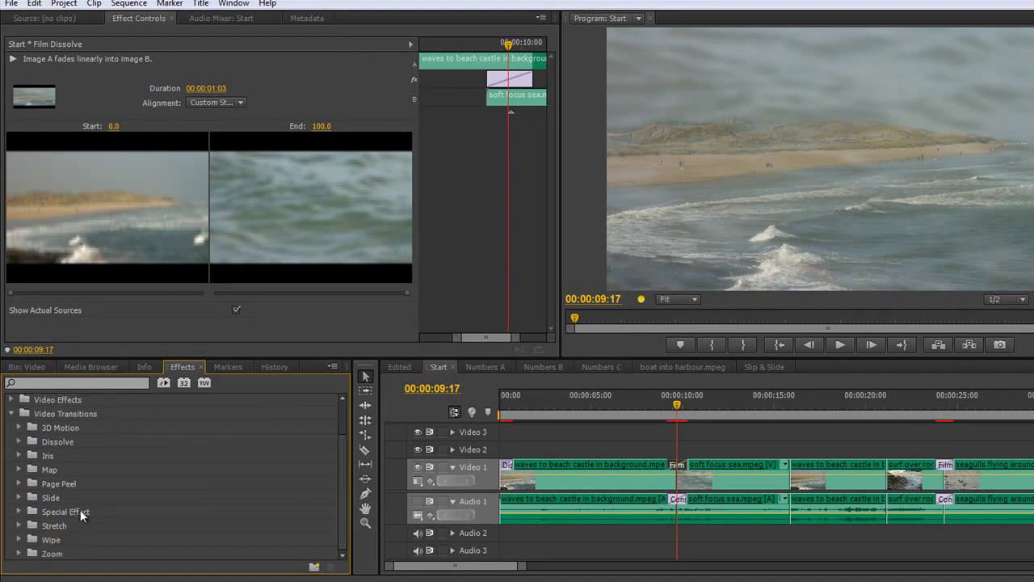
drag(511, 566, 532, 571)
drag(612, 404, 618, 410)
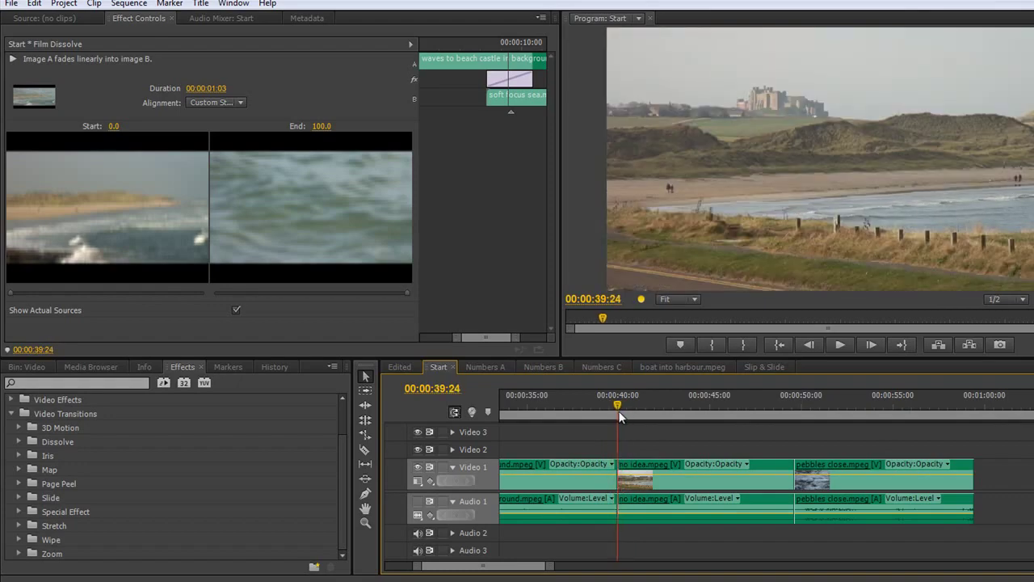
click(19, 512)
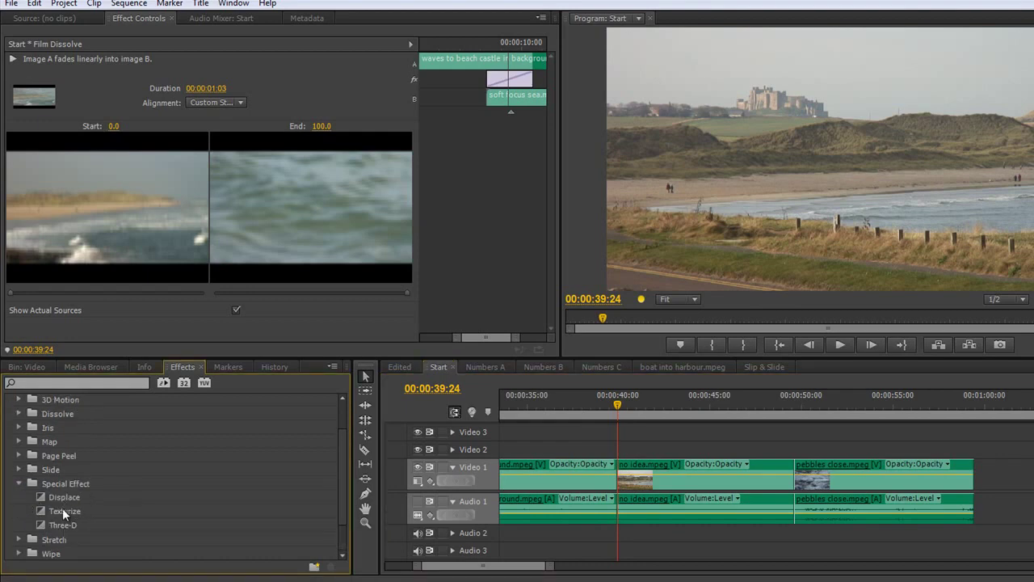
drag(61, 497, 619, 472)
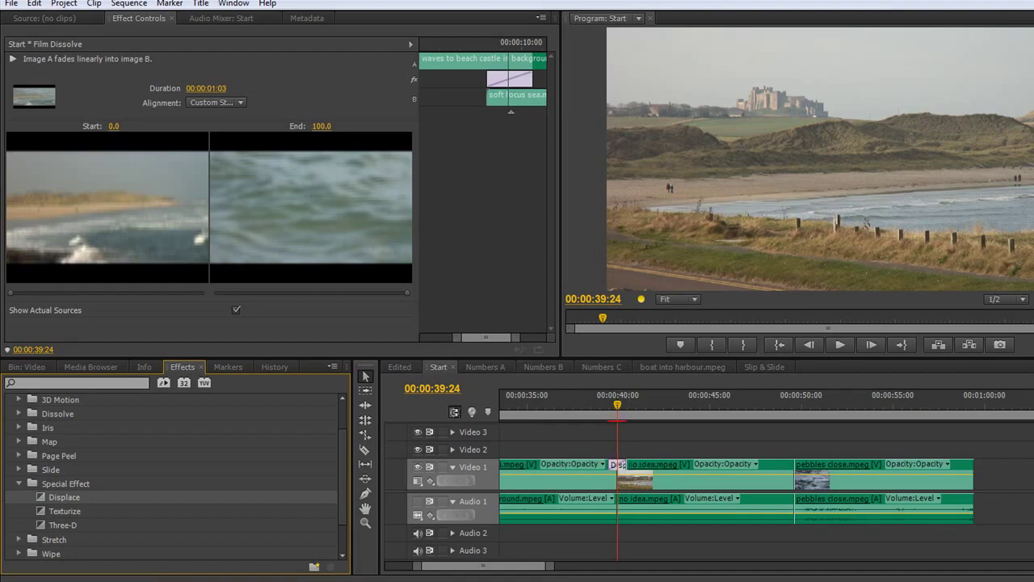
click(616, 407)
key(shift+k)
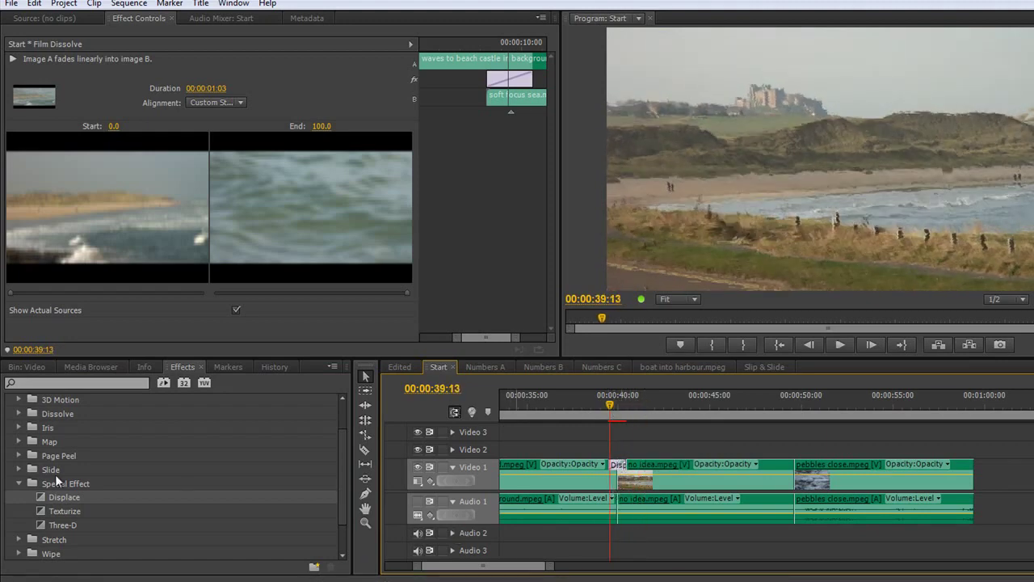
Try the Iris Cross transition at the no idea.mpeg cut and preview it.
click(19, 427)
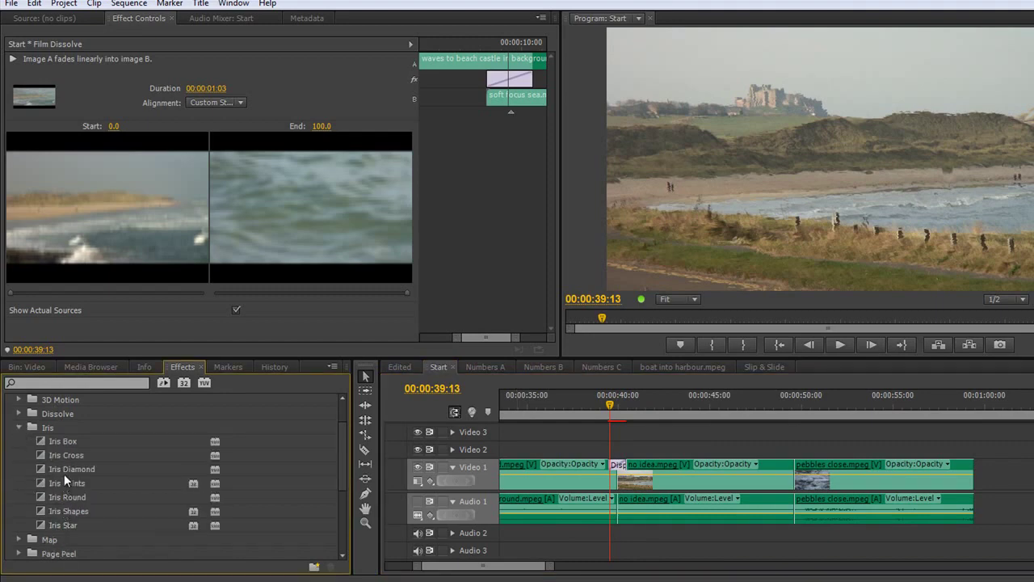
drag(69, 455, 627, 477)
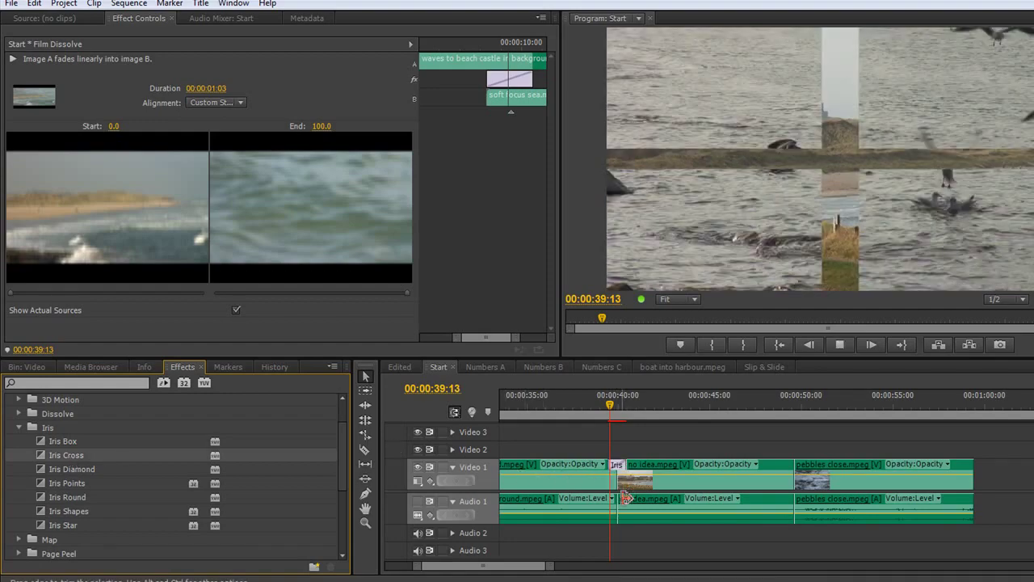
click(598, 410)
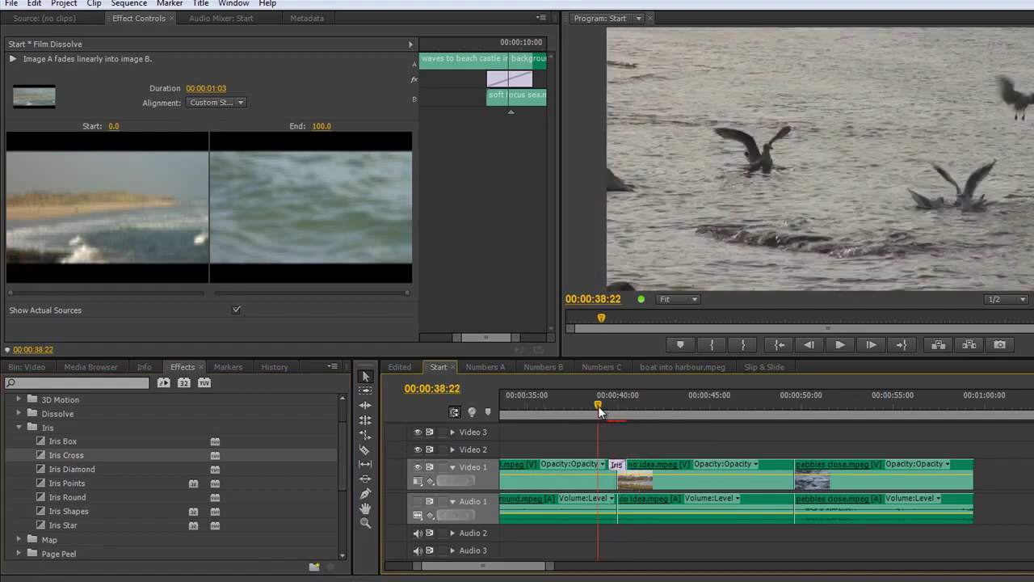
key(space)
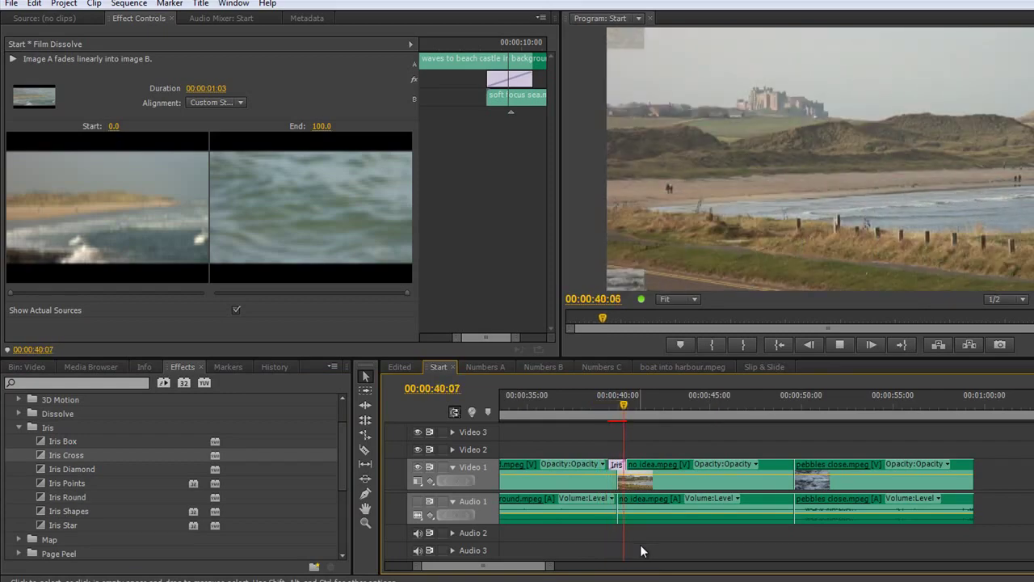
key(space)
Replace Iris Cross with Iris Box at the same cut and replay it.
drag(60, 440, 617, 453)
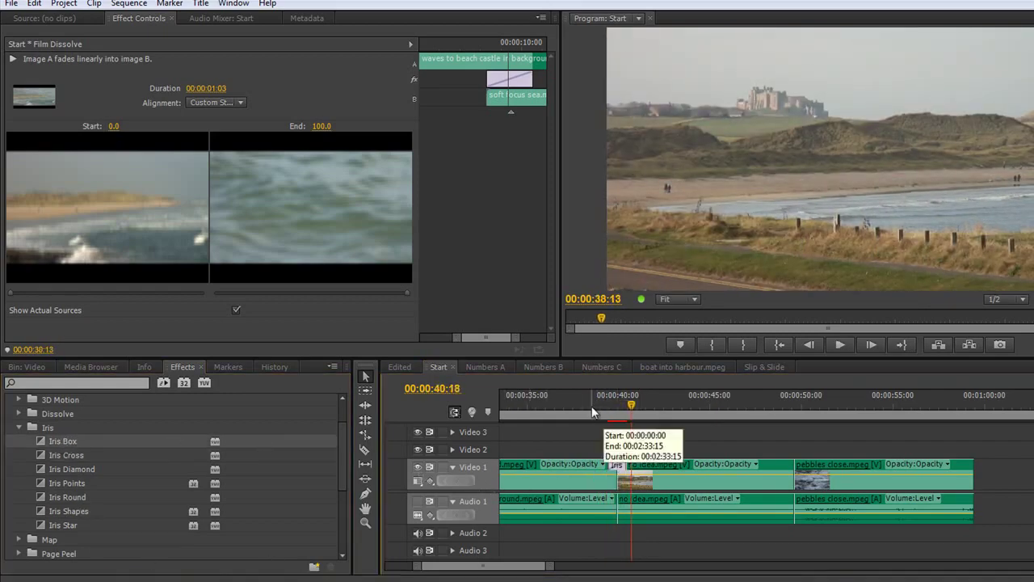
key(shift+k)
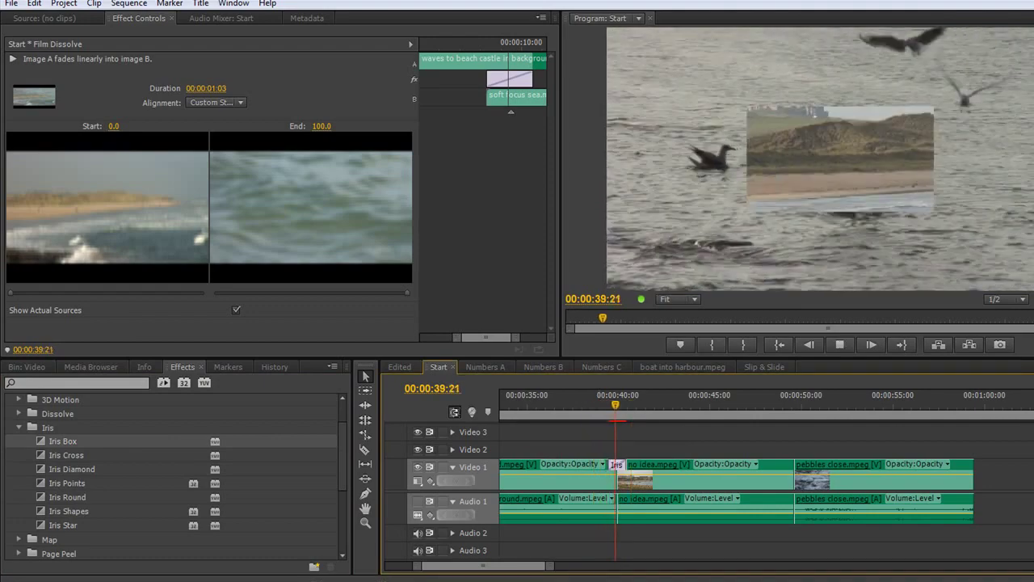
scroll(78, 466, up, 1)
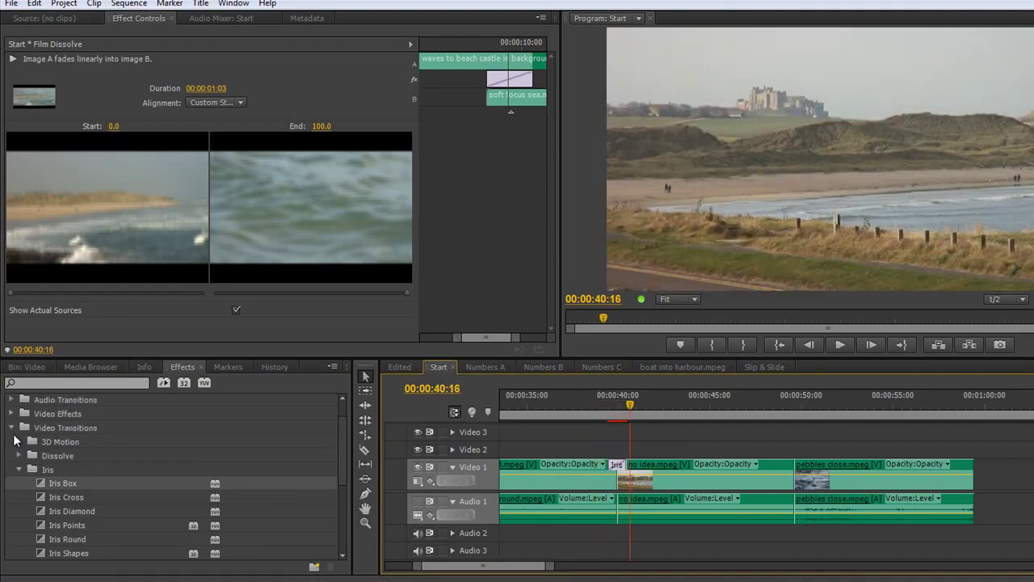
click(18, 442)
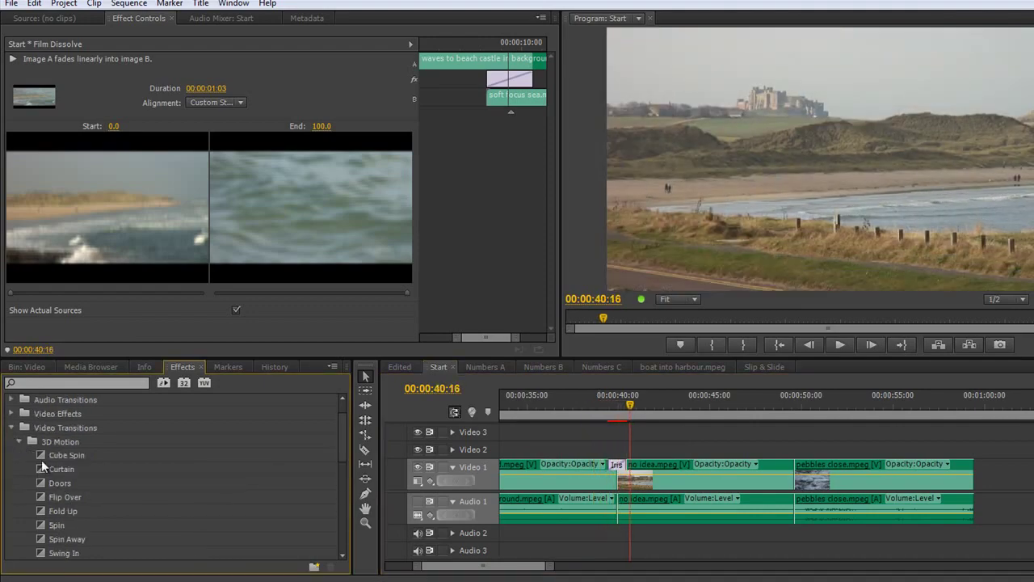
Try 3D Motion Cube Spin at the no idea.mpeg cut, then swap in Curtain and preview it.
drag(42, 454, 617, 467)
click(598, 411)
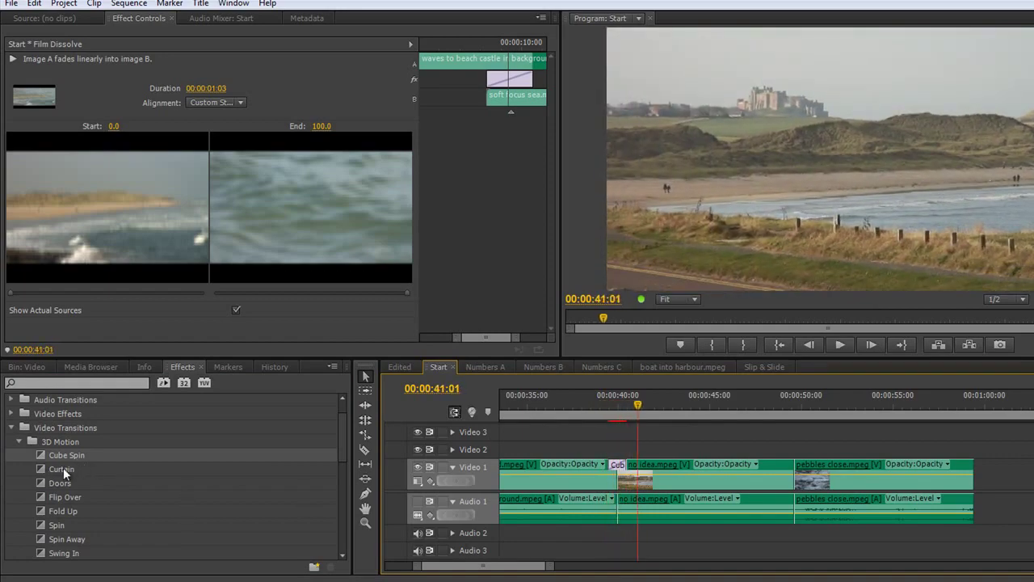
drag(63, 467, 618, 467)
click(595, 400)
key(space)
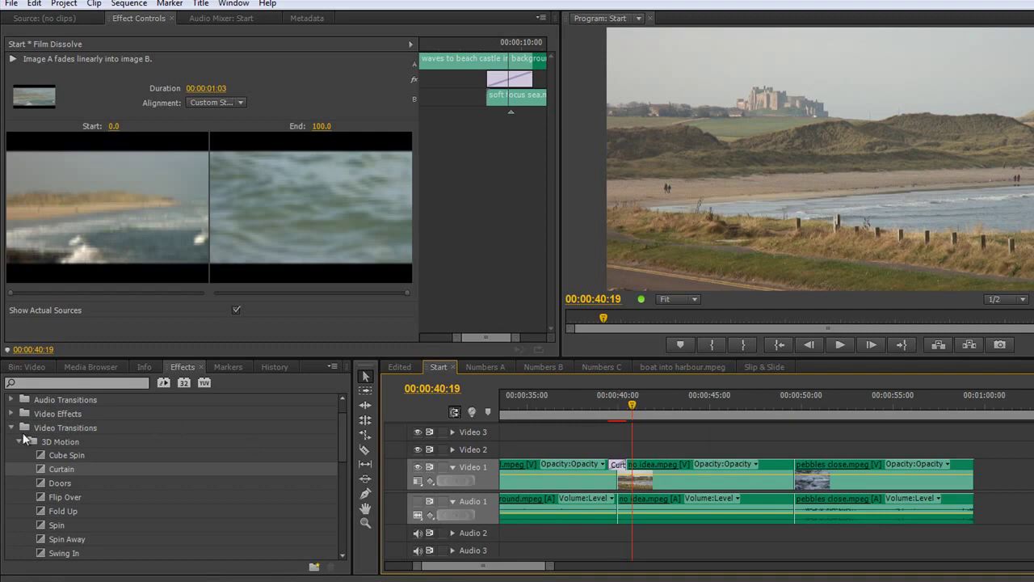
Add a Dip to Black transition at the end of pebbles close.mpeg.
click(19, 443)
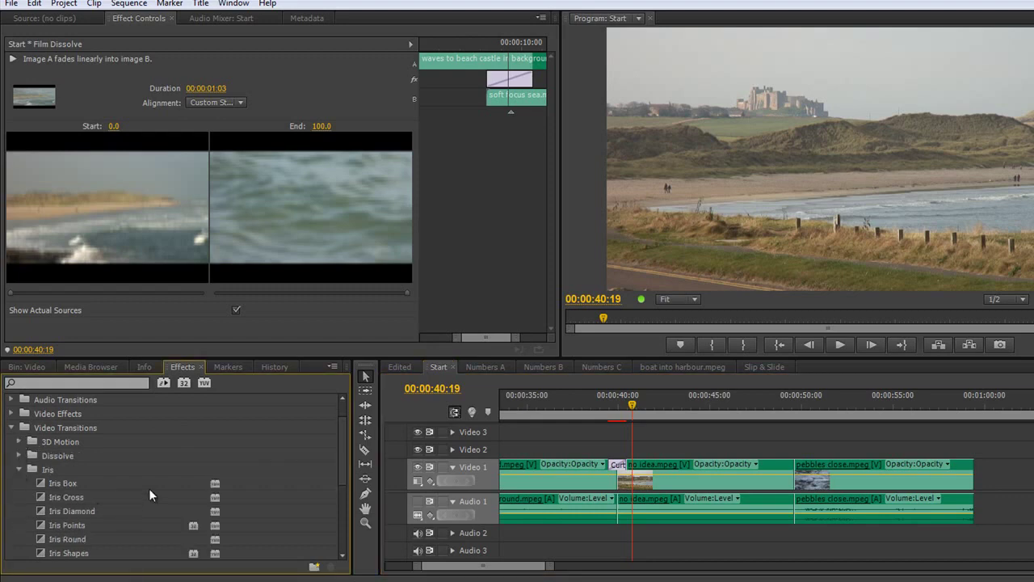
scroll(150, 495, down, 1)
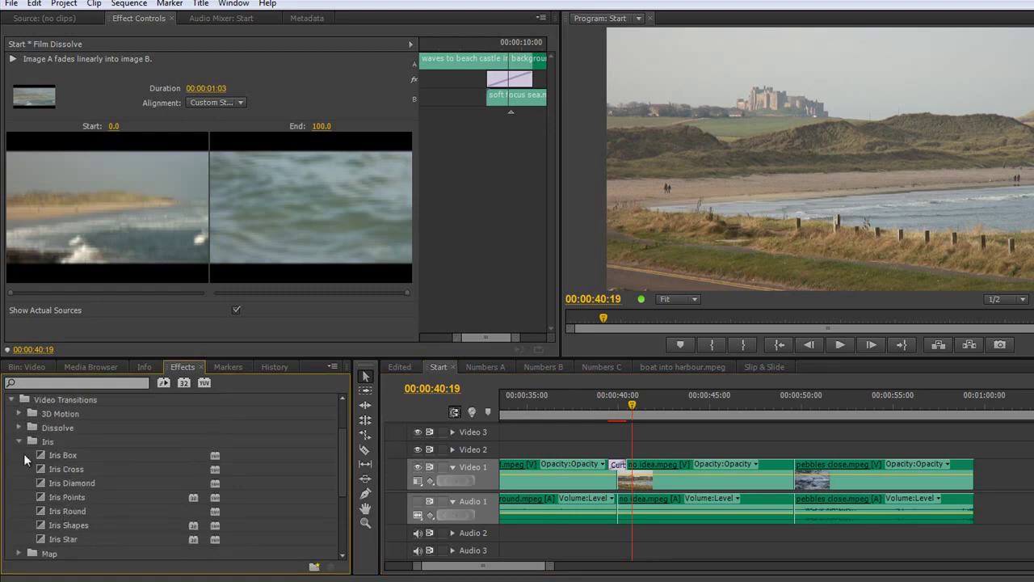
click(19, 427)
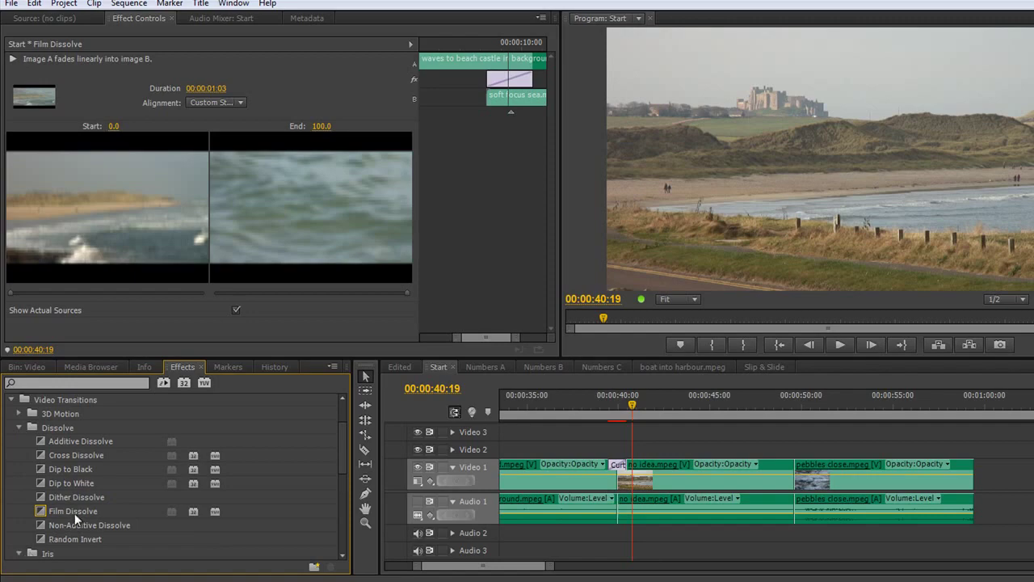
drag(78, 474, 966, 468)
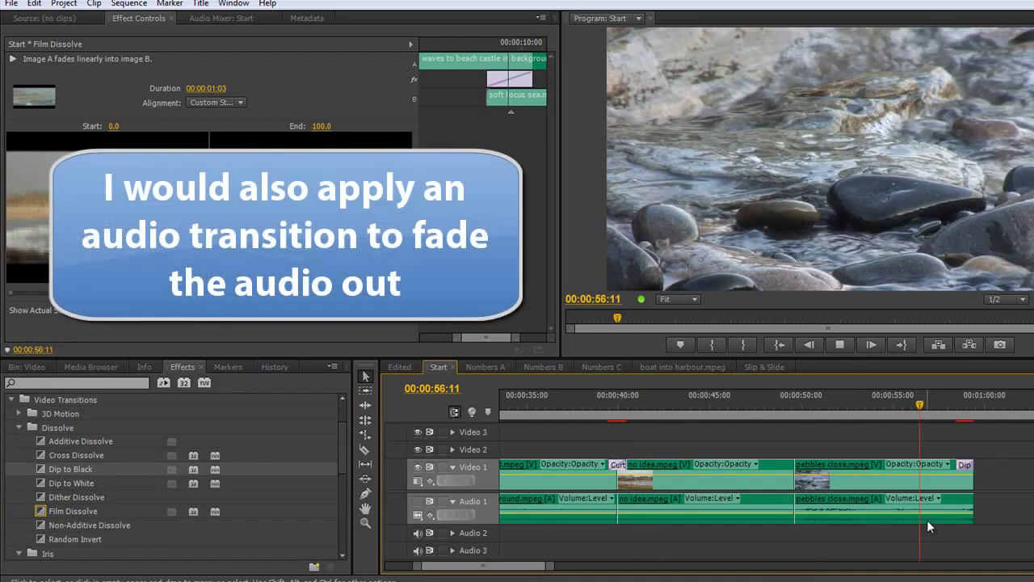